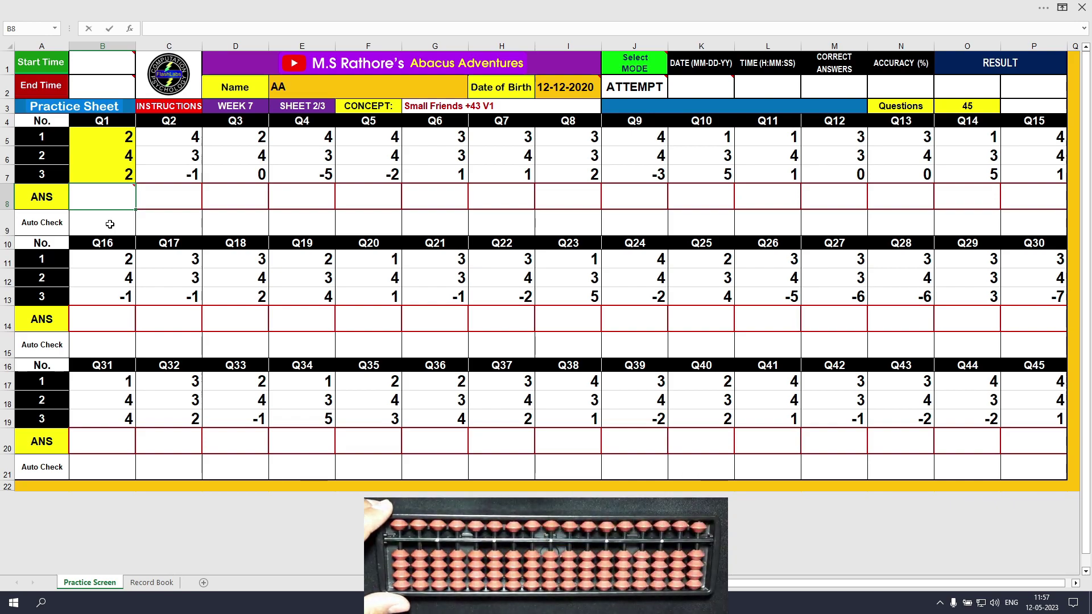
Answer questions Q1 to Q3 in the first answer row with 8, 6 and 6
key(Tab)
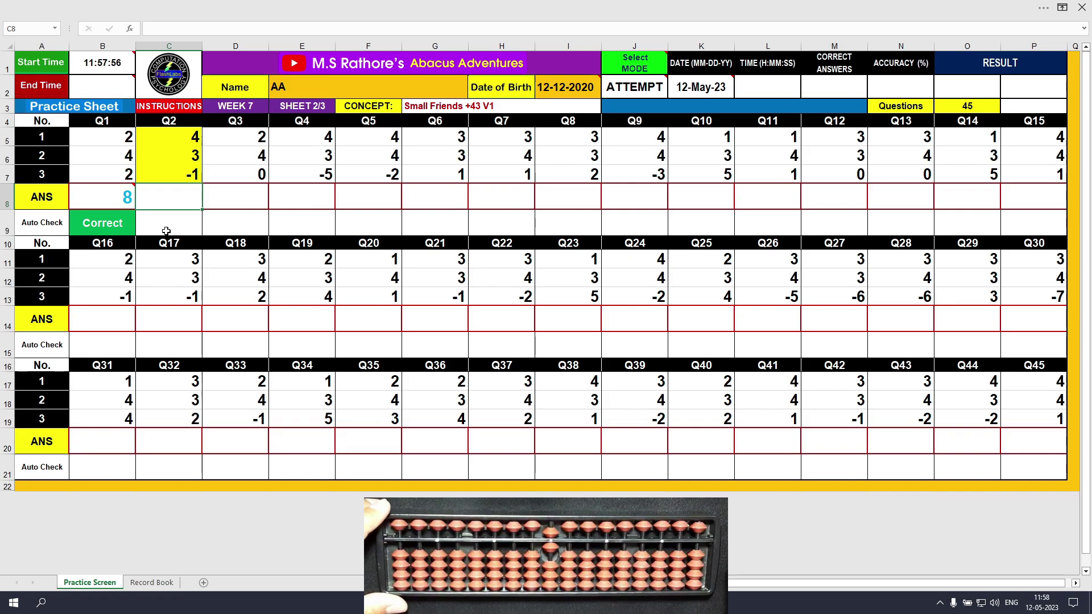
text(6)
key(Tab)
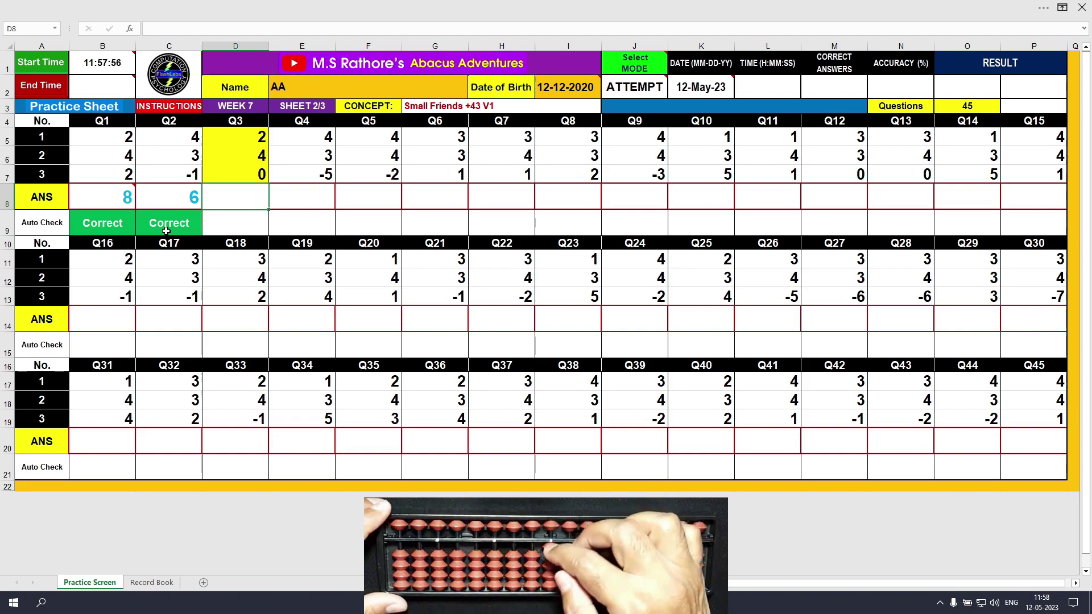
text(6)
key(Tab)
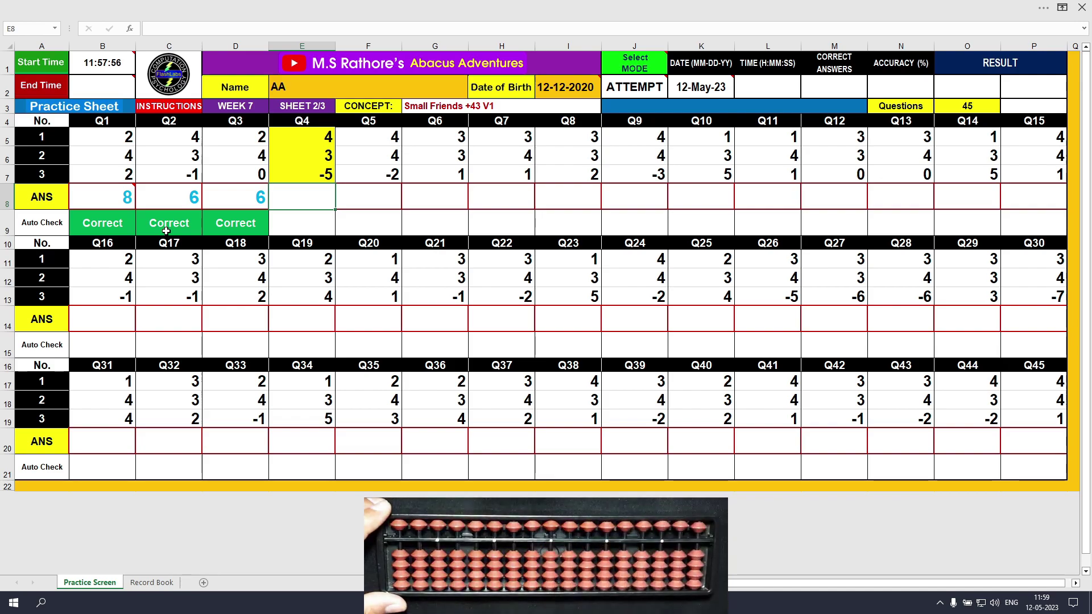
Fill in the answers 2, 6 and 7 for questions Q4, Q5 and Q6
text(2)
key(Tab)
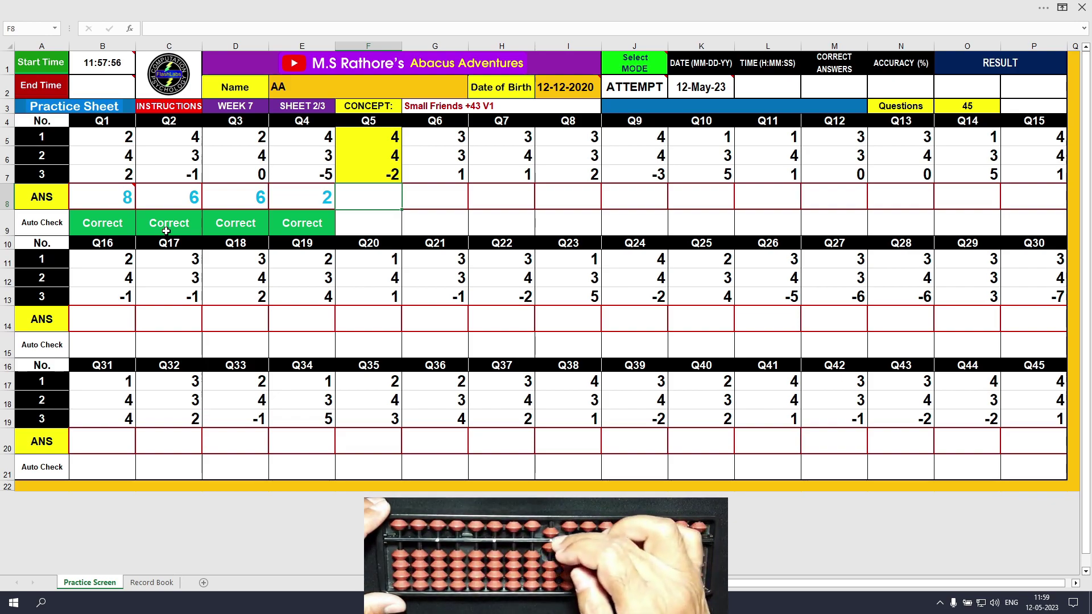
text(6)
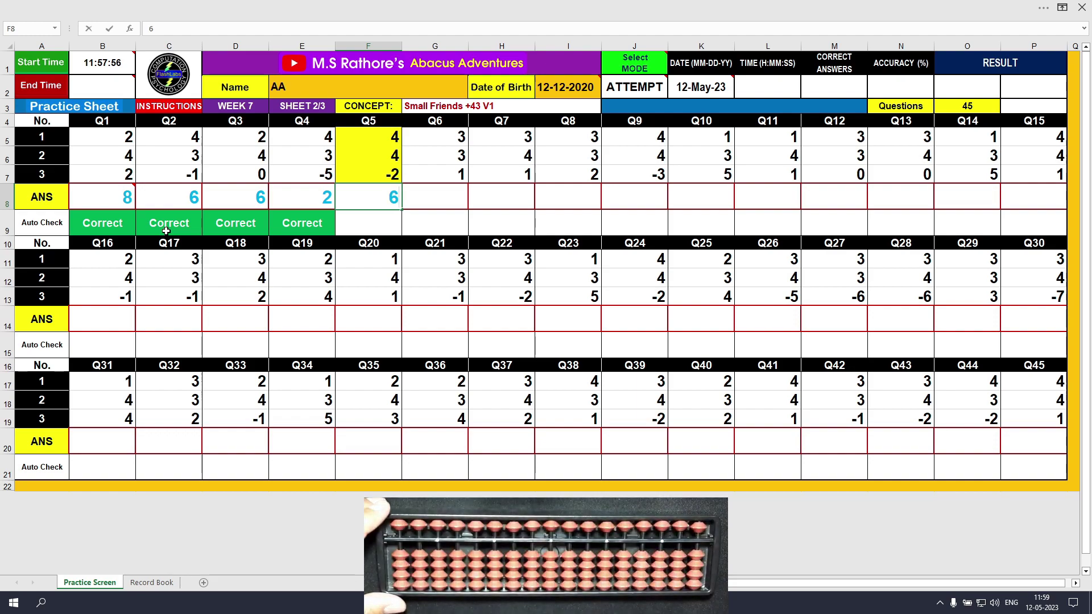
key(Tab)
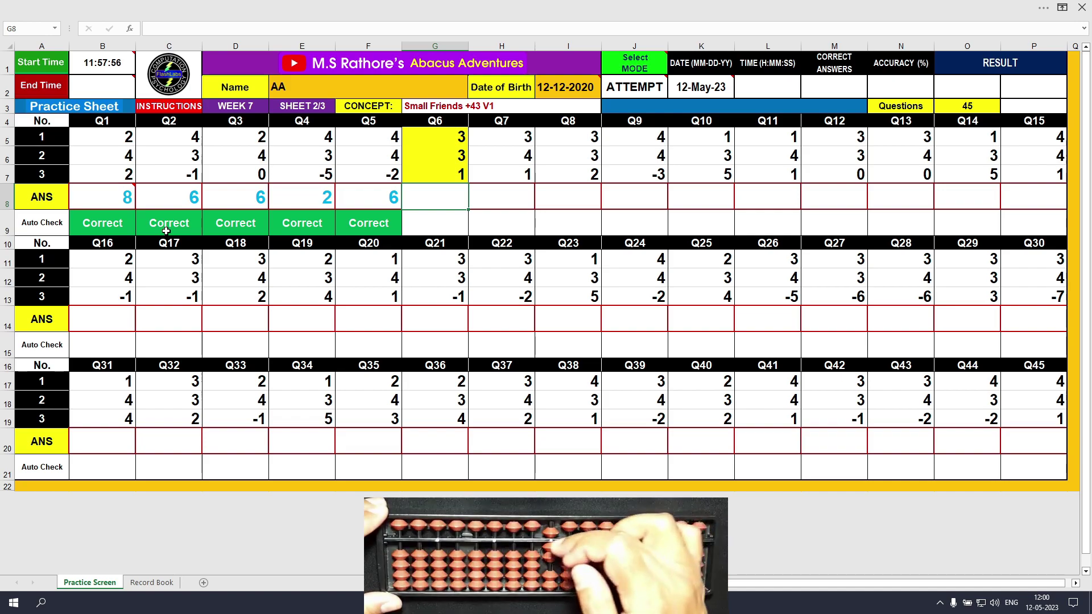
text(7)
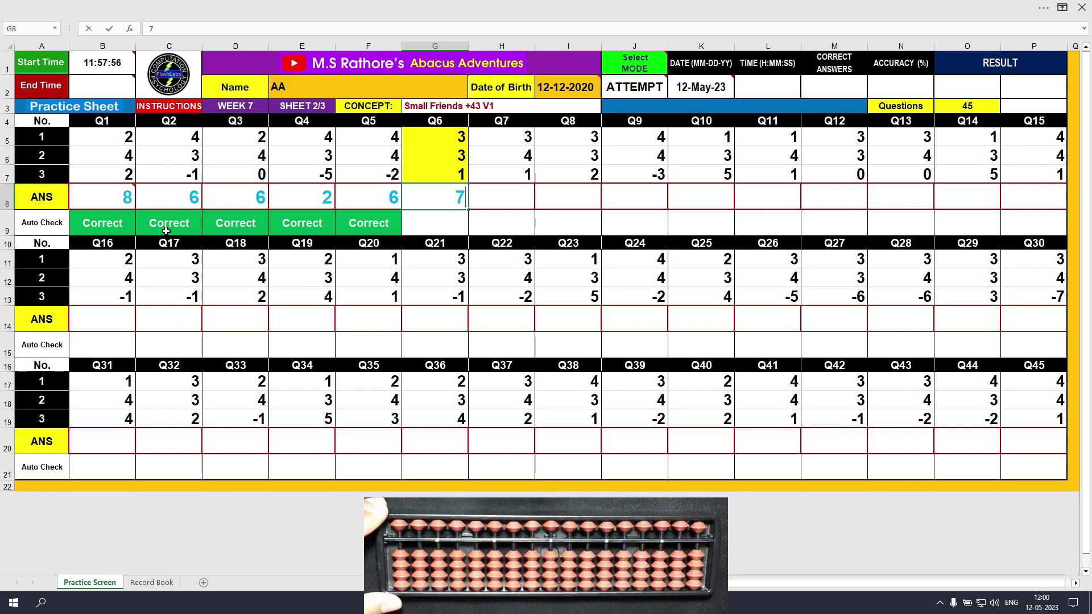
key(Tab)
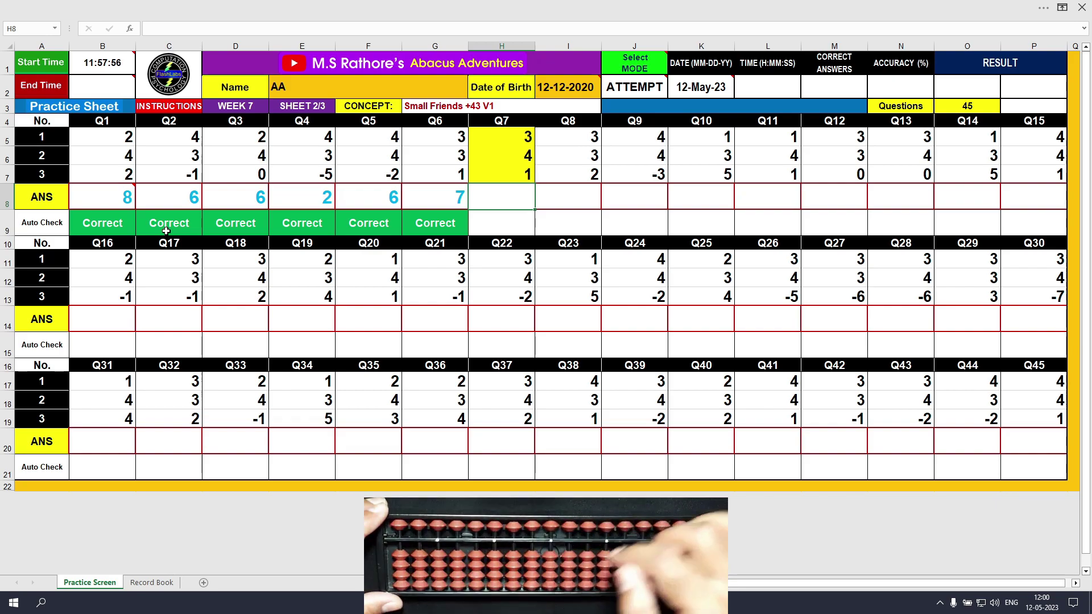
Enter the sums for questions Q7, Q8 and Q9 as 8, 8 and 5
text(8)
key(Tab)
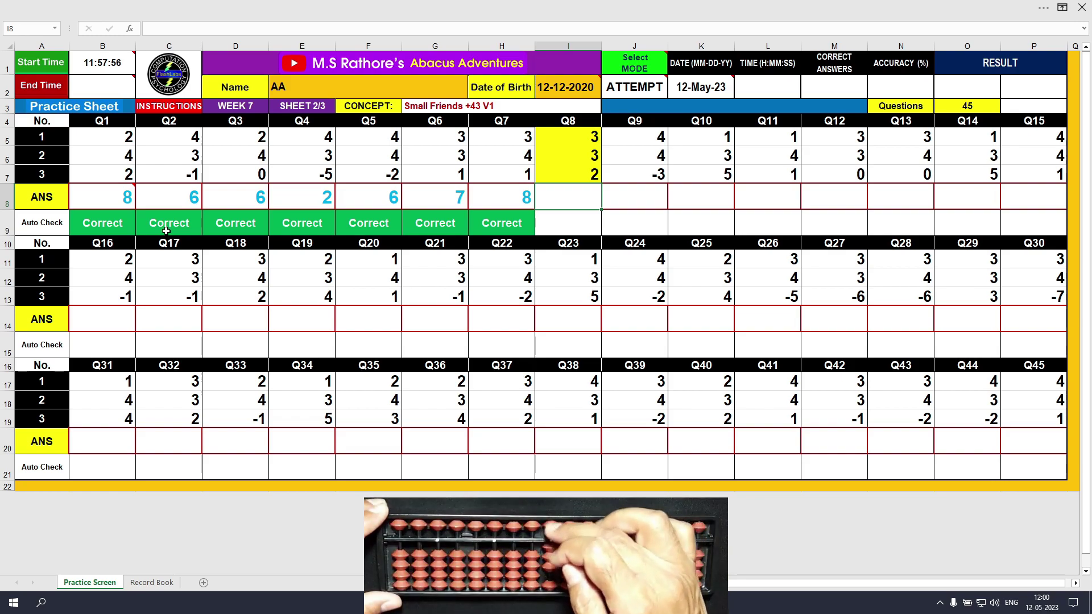
text(8)
key(Return)
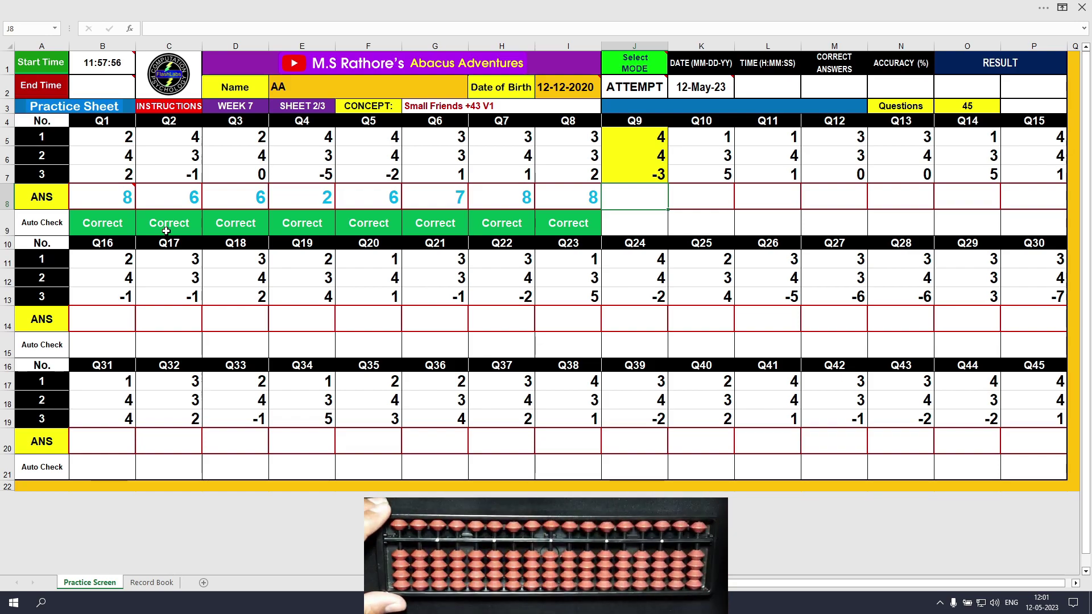
text(5)
key(Tab)
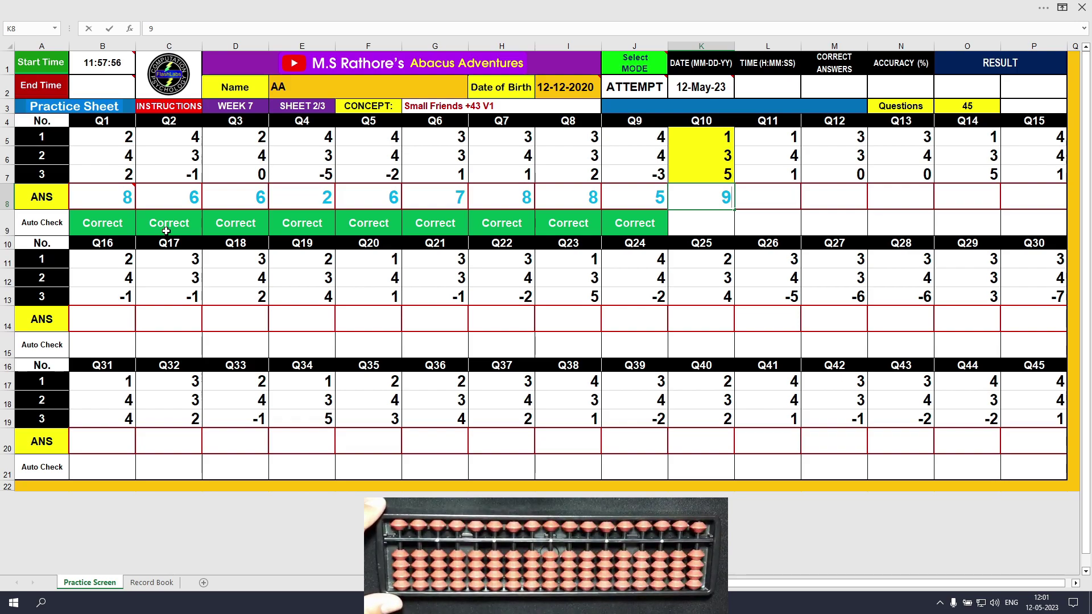
Answer questions Q10, Q11 and Q12 with 9, 6 and 6
text(9)
key(Return)
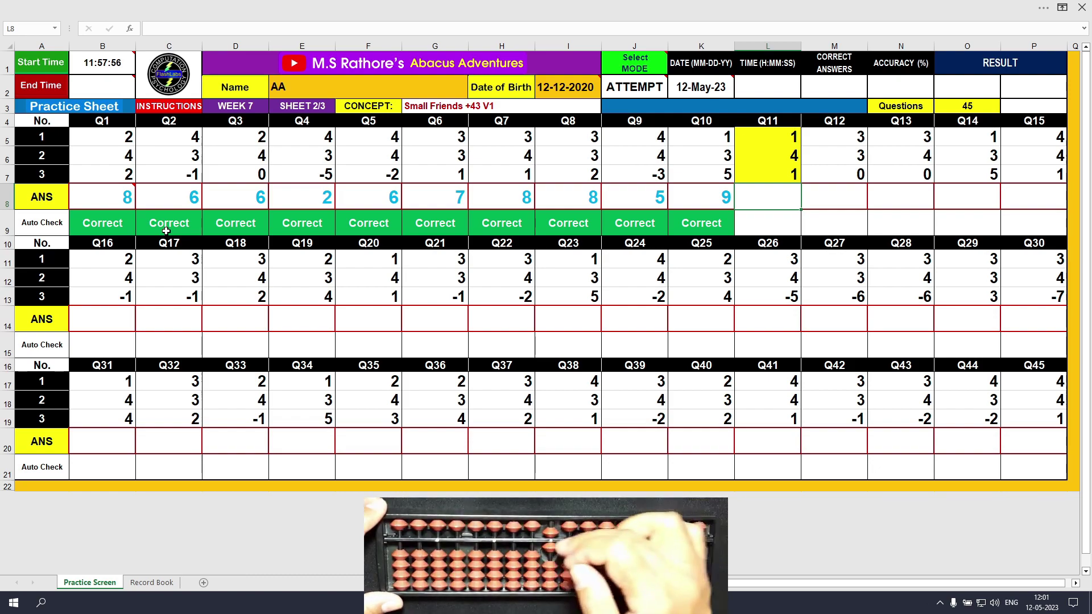
text(6)
key(Tab)
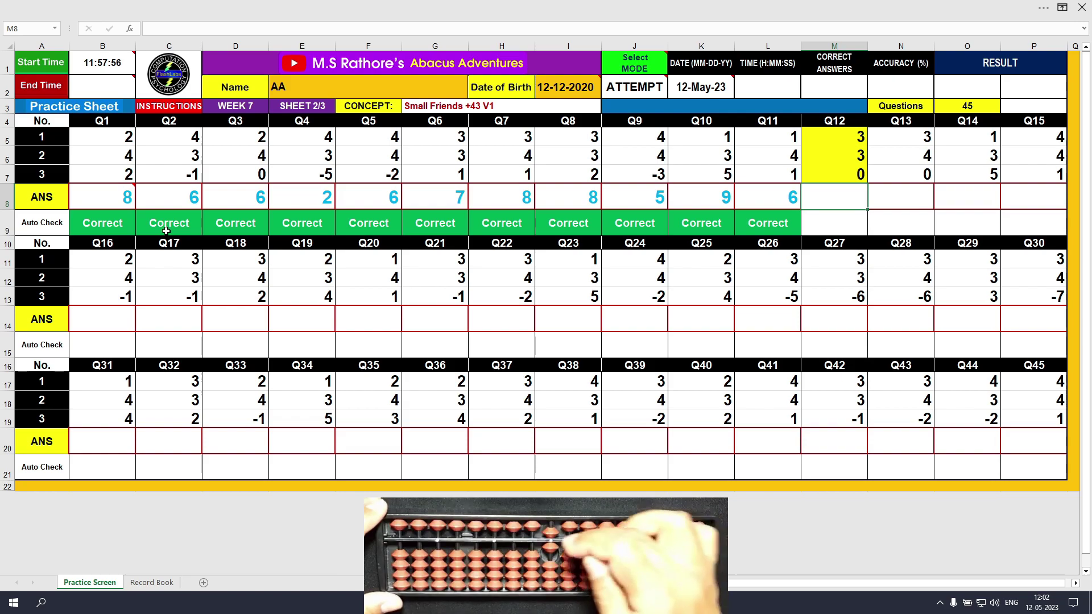
text(6)
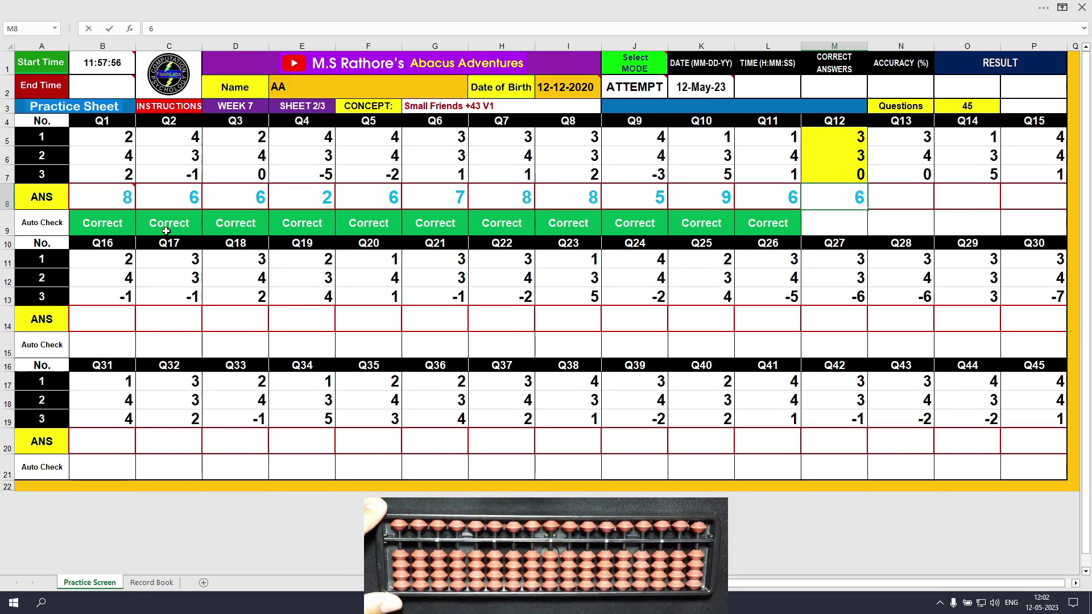
key(Tab)
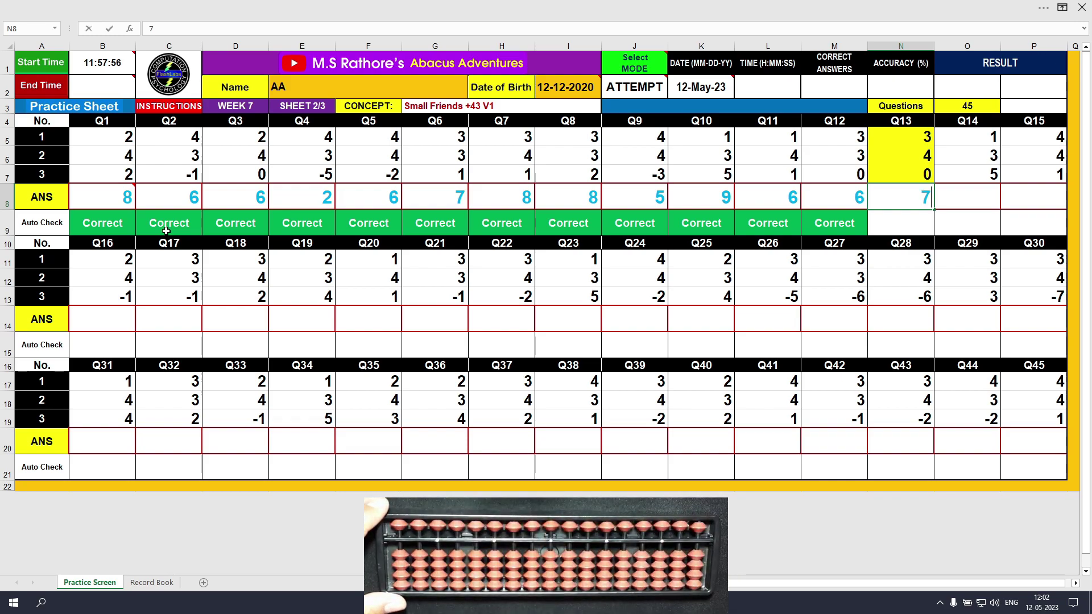
Complete the first answer row with 7, 9 and 9 for questions Q13, Q14 and Q15
text(7)
key(Tab)
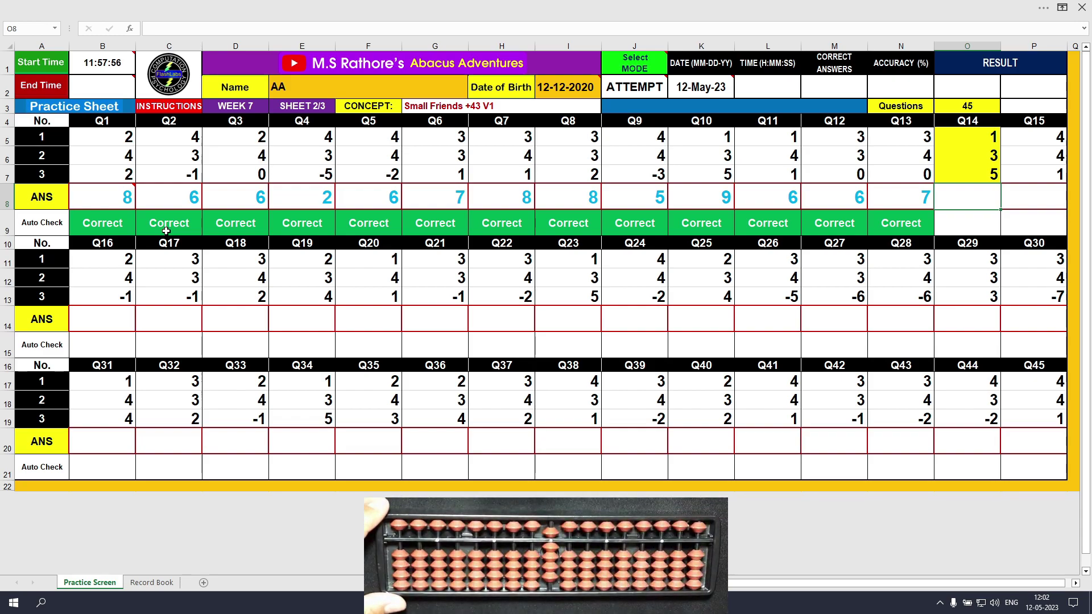
text(9)
key(Tab)
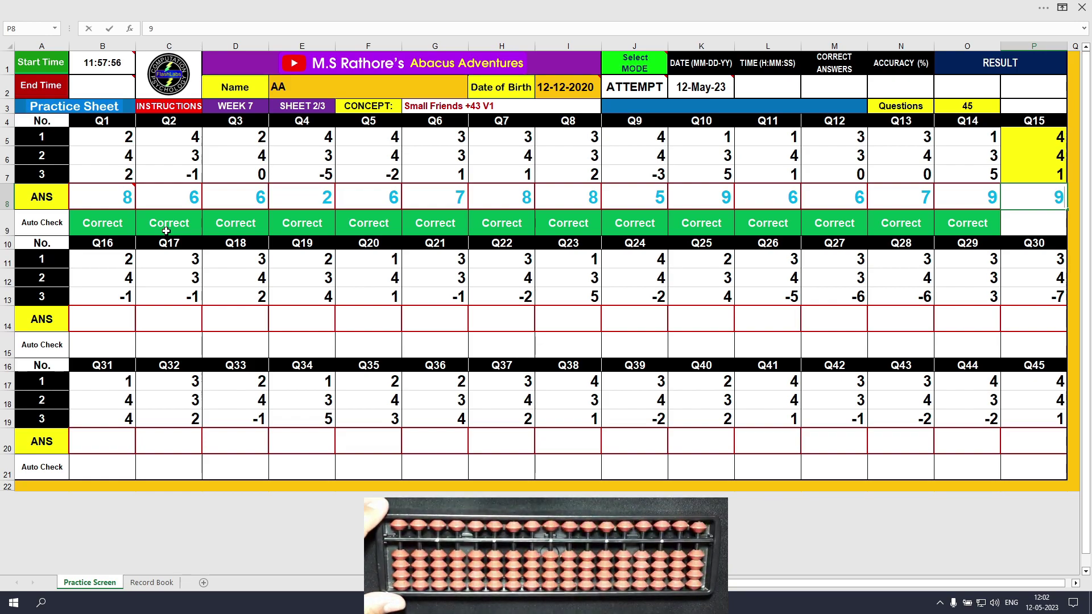
key(Return)
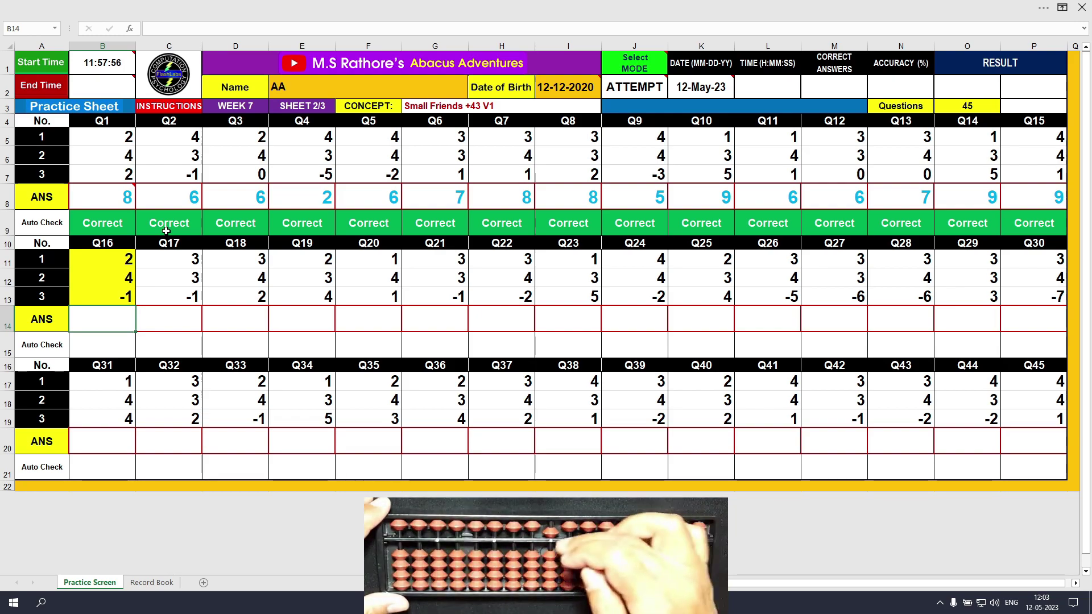
Start the second answer row with 5, 5 and 9 for questions Q16, Q17 and Q18
text(5)
key(Tab)
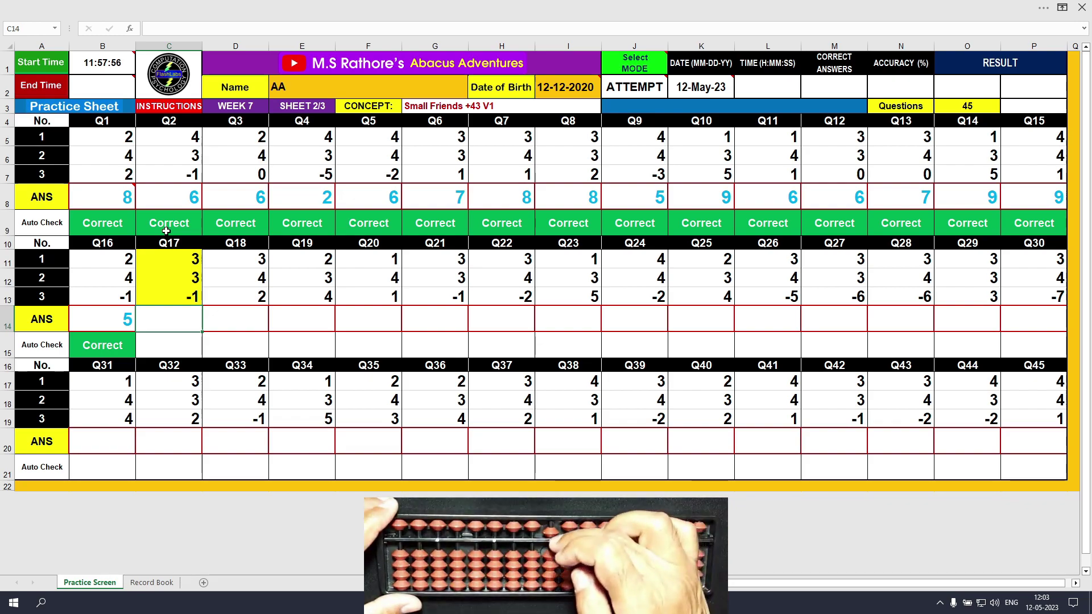
key(F2)
text(5)
key(Tab)
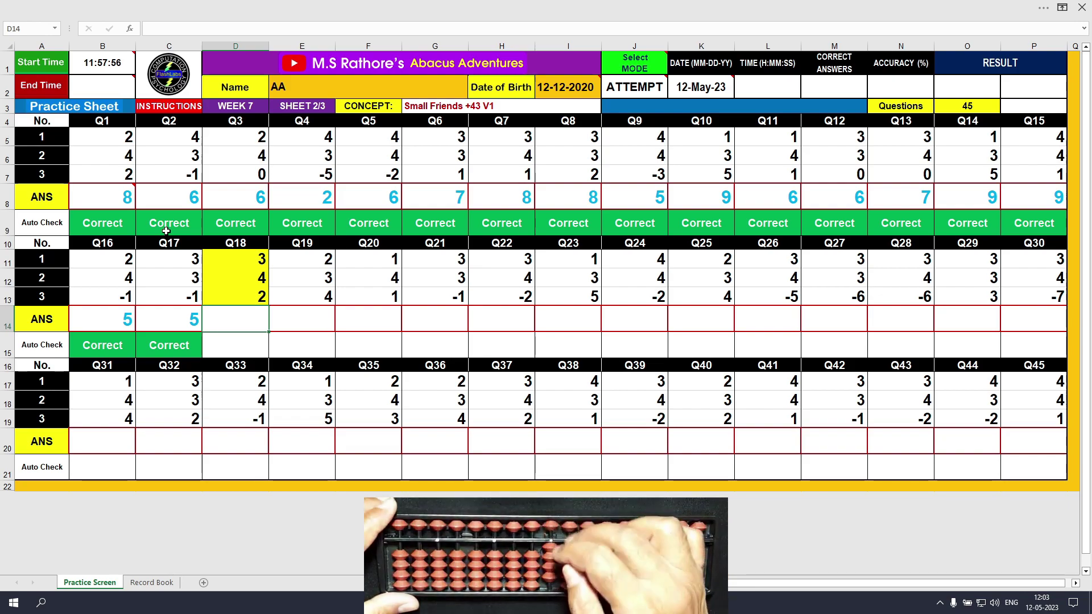
key(Tab)
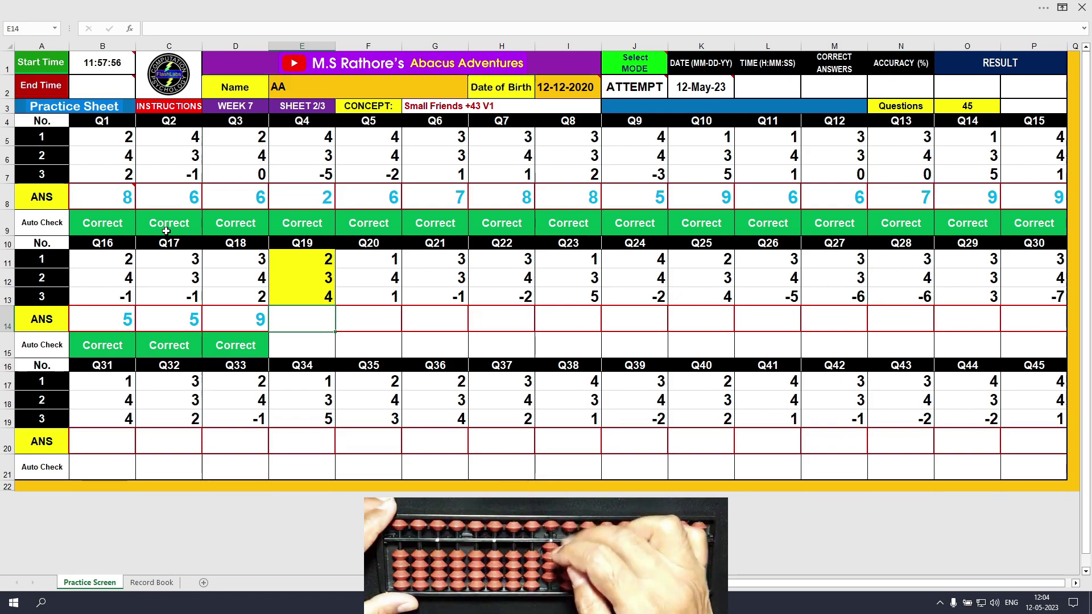
Answer questions Q19, Q20 and Q21 with 9, 6 and 5
text(9)
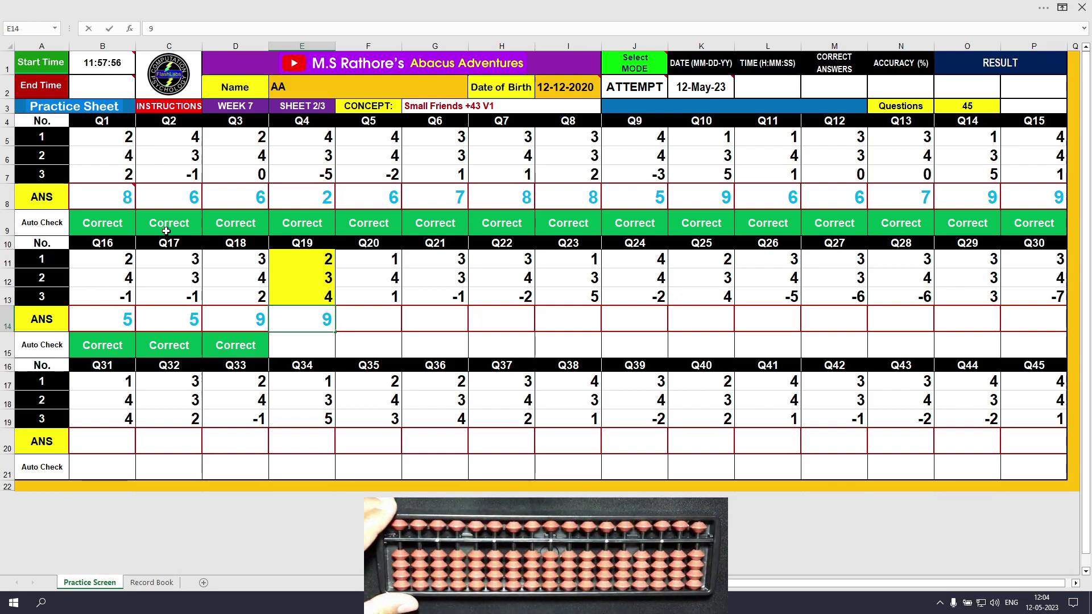
key(Tab)
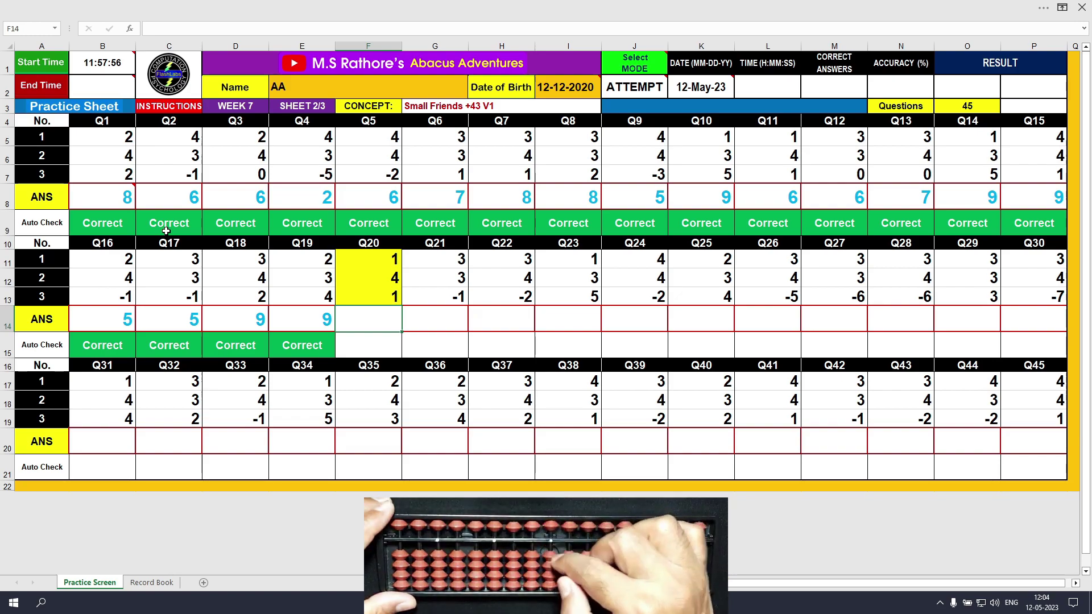
text(6)
key(Tab)
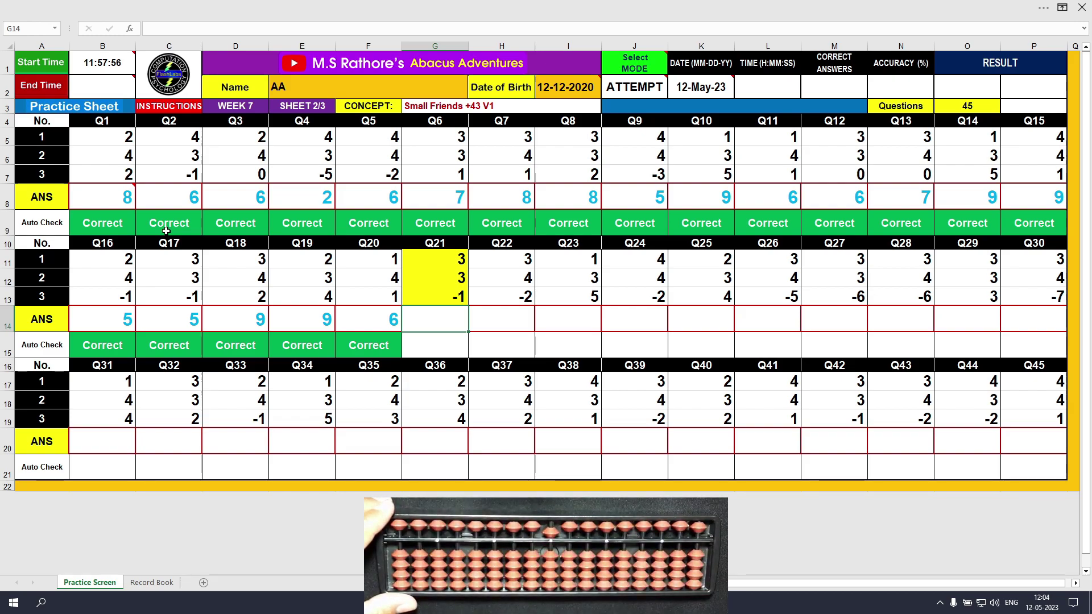
text(5)
key(Tab)
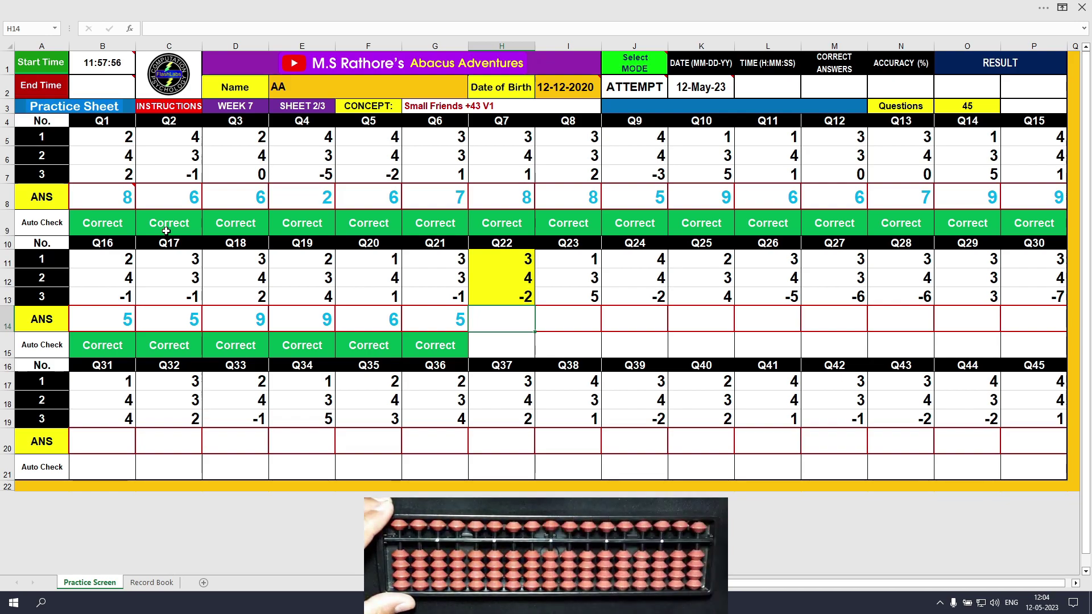
Enter the answers 5, 9 and 6 for questions Q22, Q23 and Q24
text(5)
key(Tab)
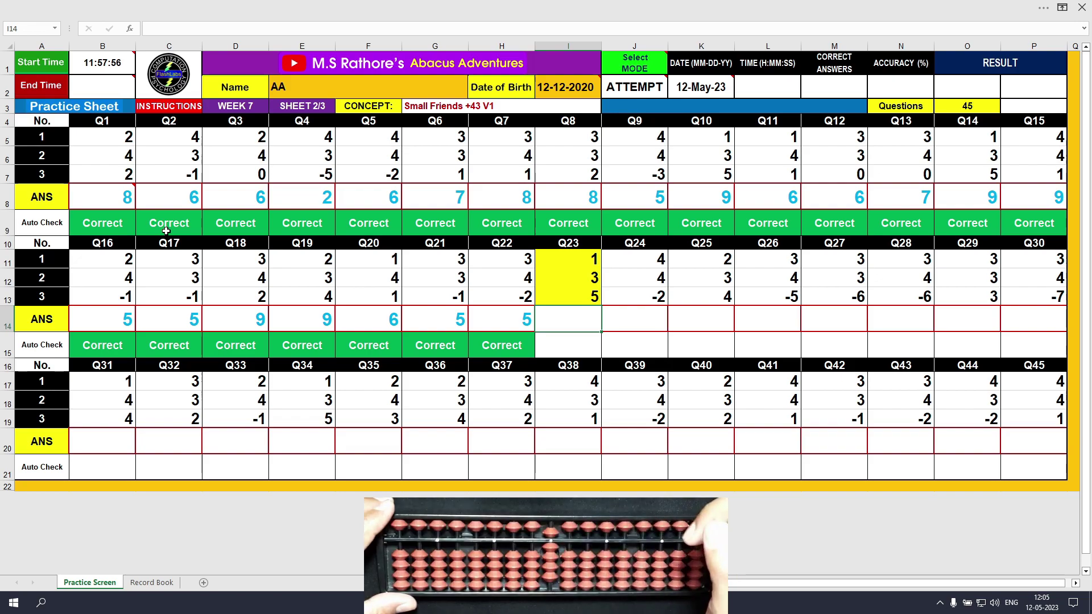
text(9)
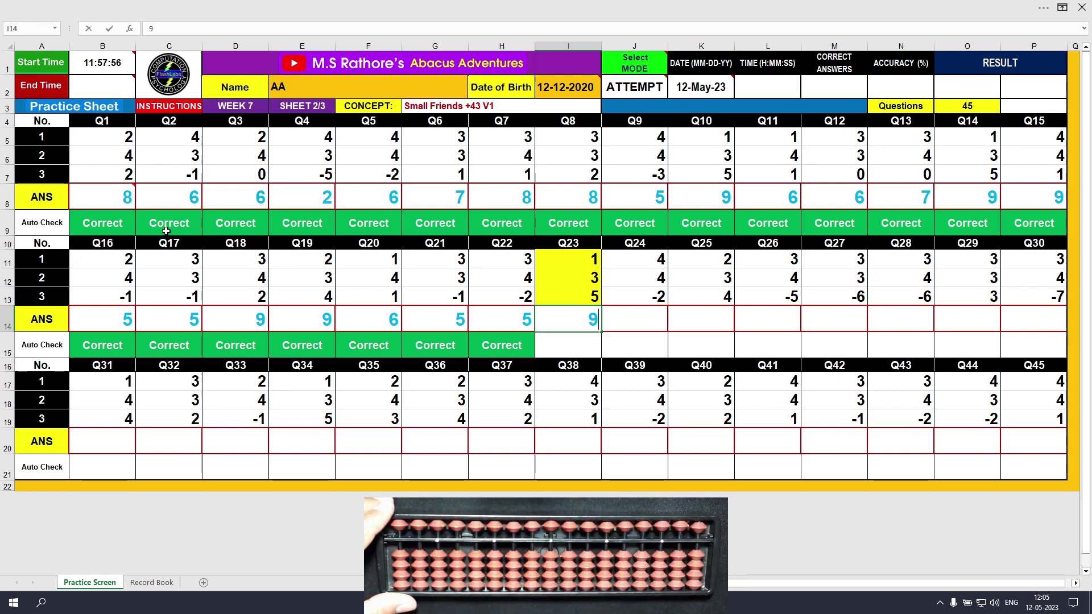
key(Tab)
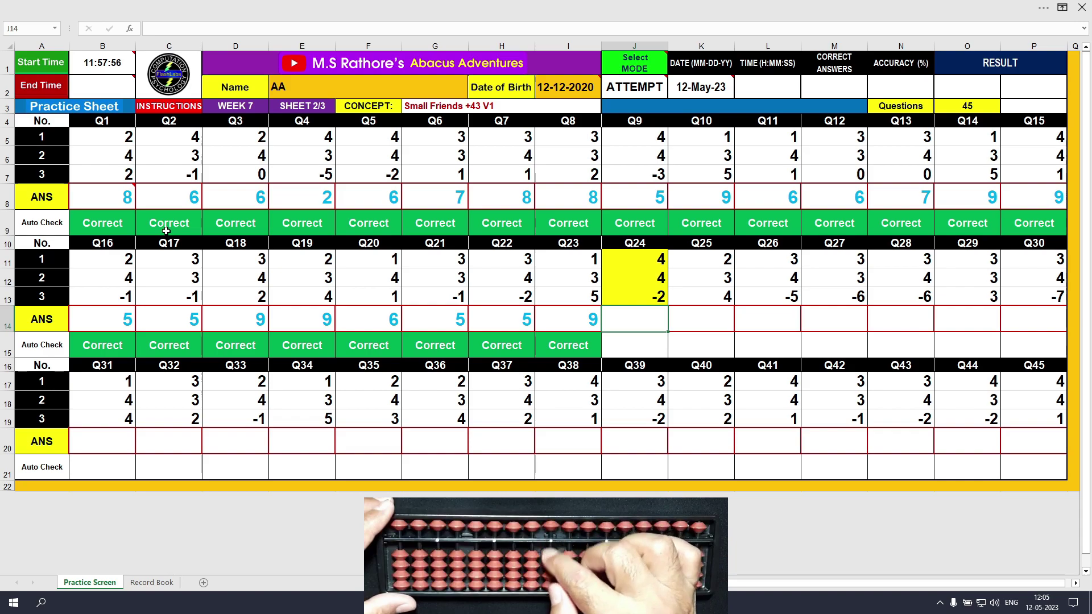
text(6)
key(Tab)
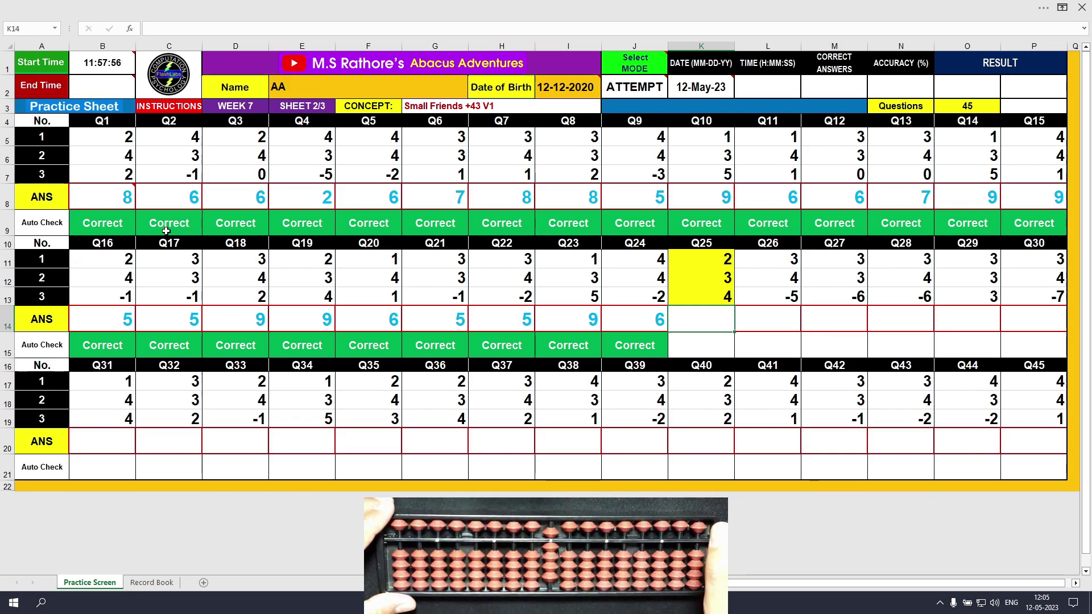
Fill in 9, 2 and 0 as the answers to questions Q25, Q26 and Q27
text(9)
key(Tab)
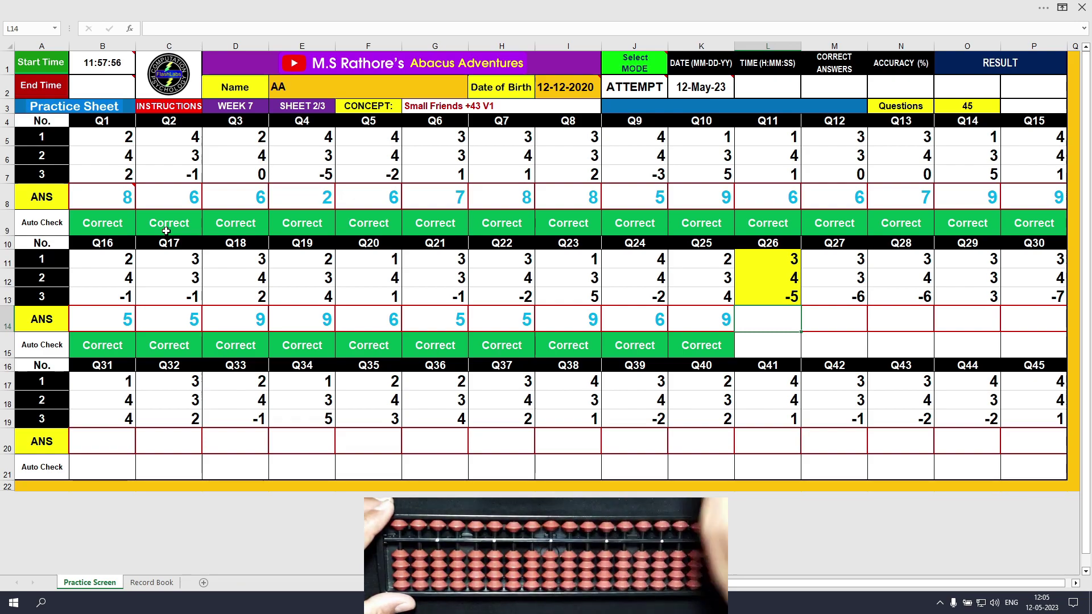
text(2)
key(Tab)
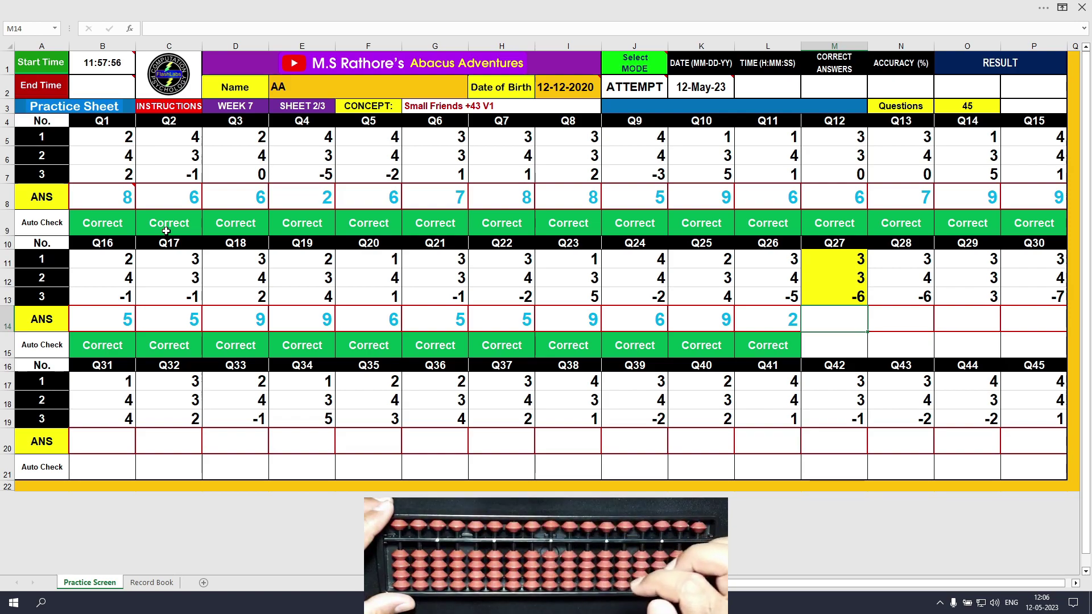
text(0)
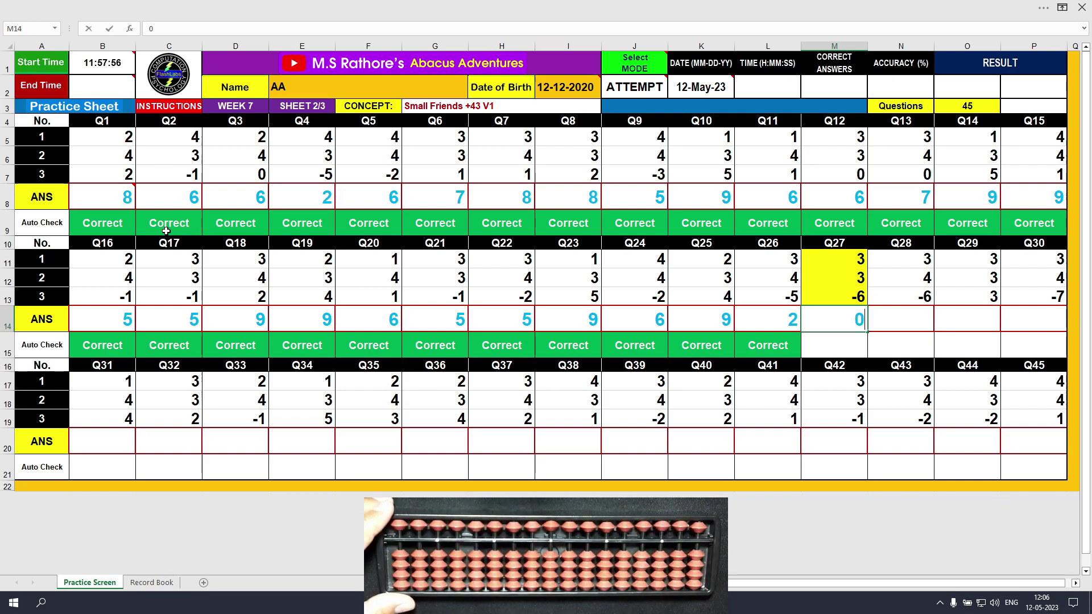
key(Tab)
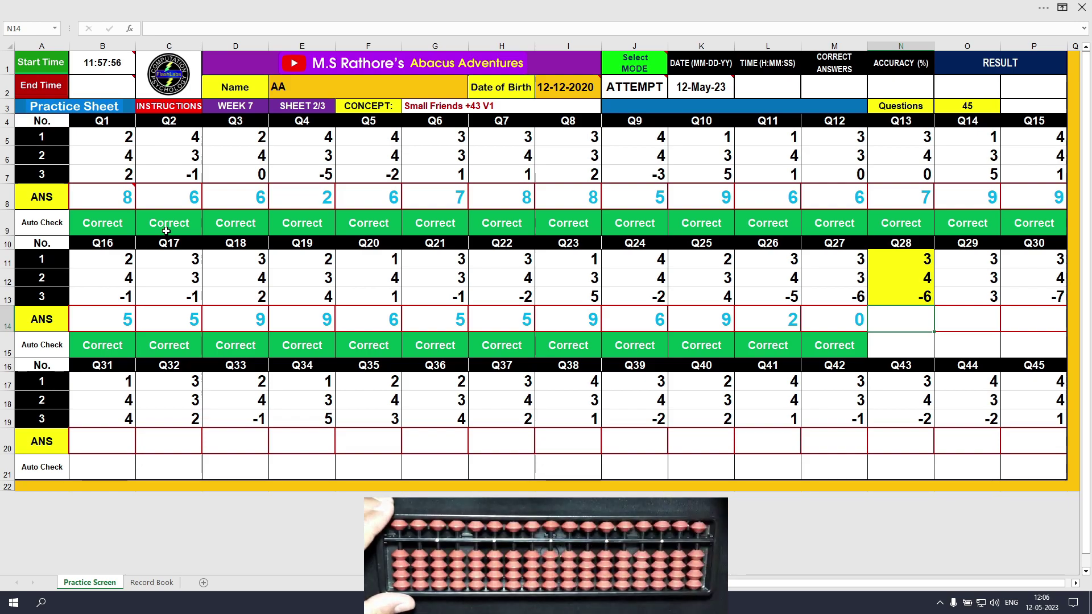
Answer questions Q28 and Q29 in the second answer row with 1 and 9
text(1)
key(Tab)
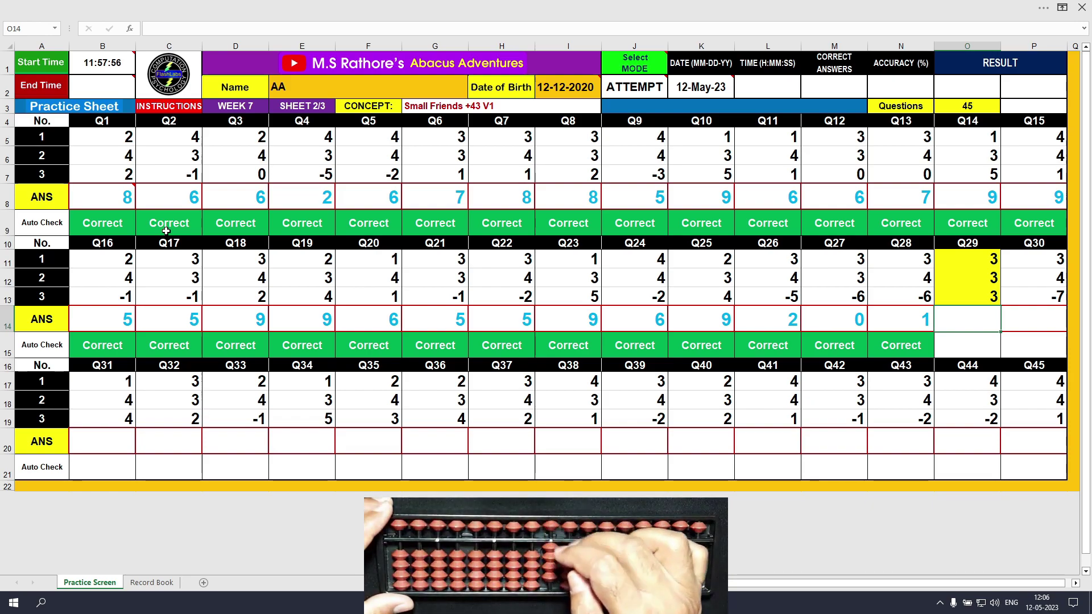
text(9)
key(Tab)
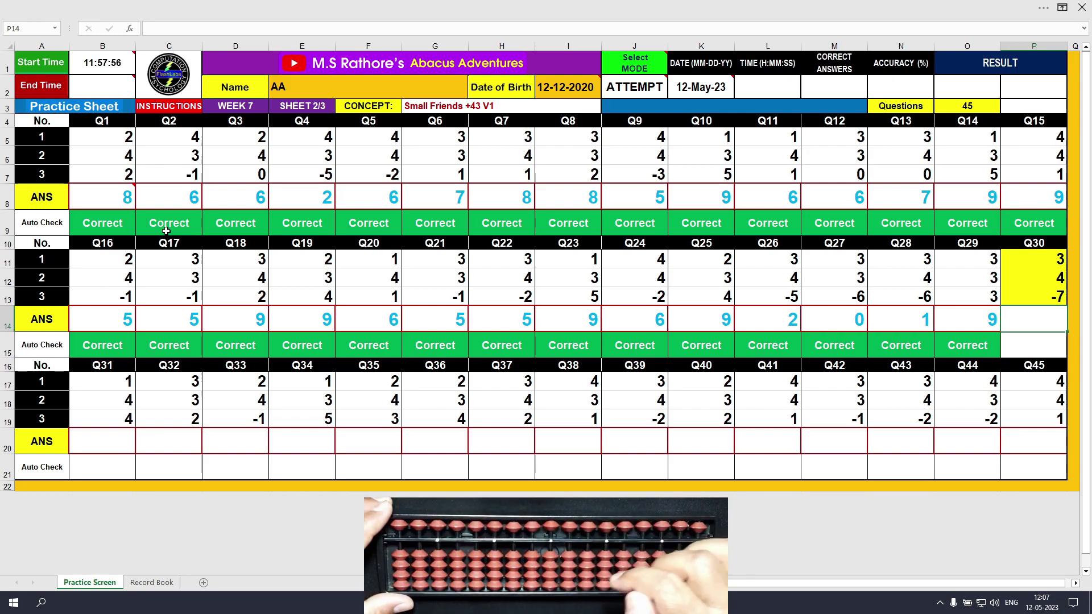
Answer question Q30 with 0, then questions Q31 and Q32 in the third answer row with 9 and 8
text(0)
key(Return)
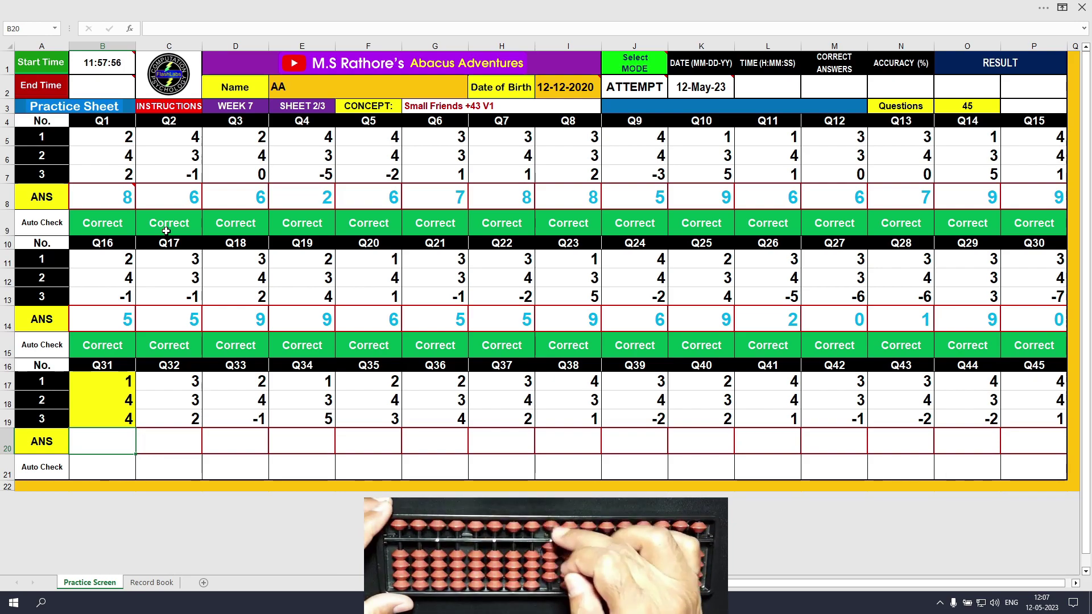
text(9)
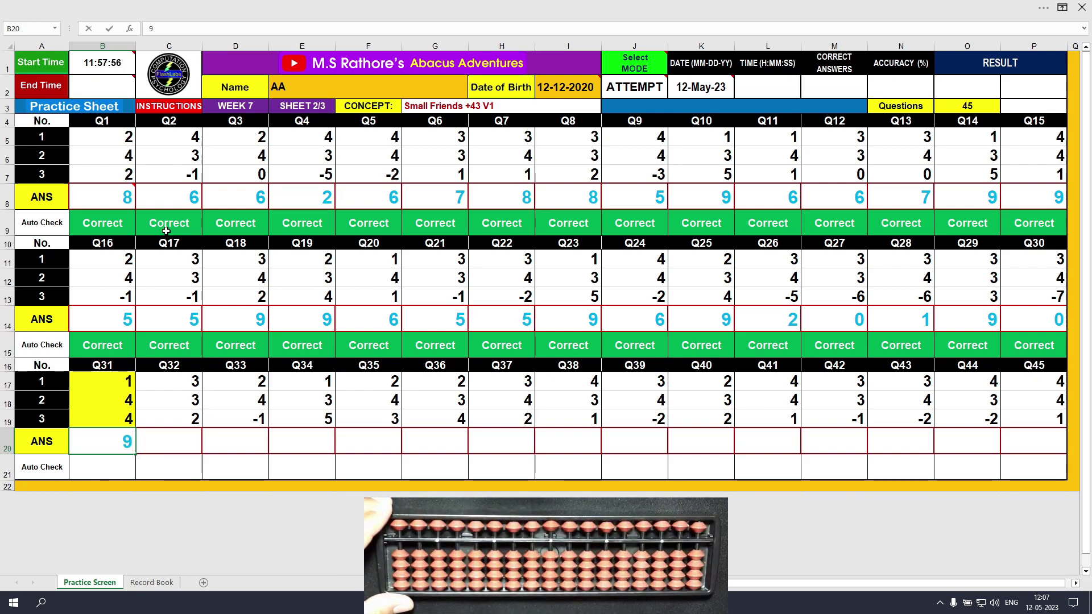
key(Tab)
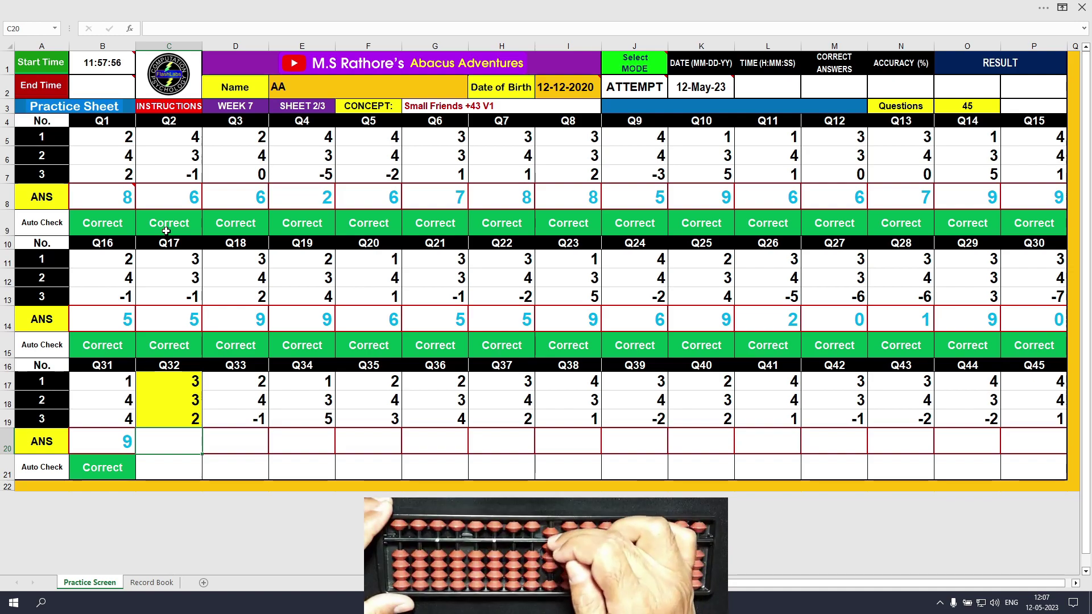
text(8)
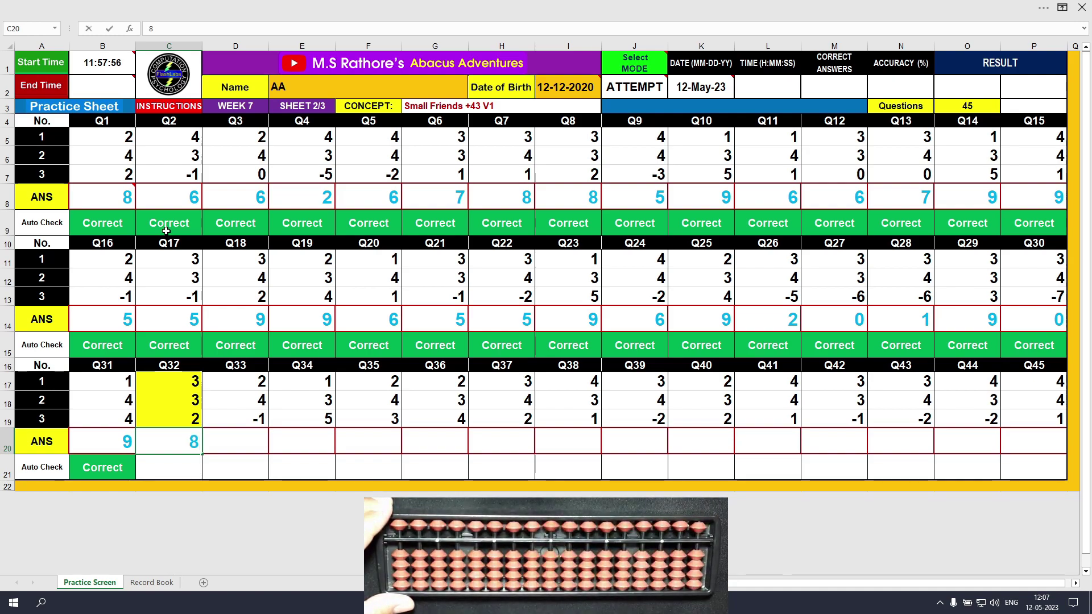
key(Tab)
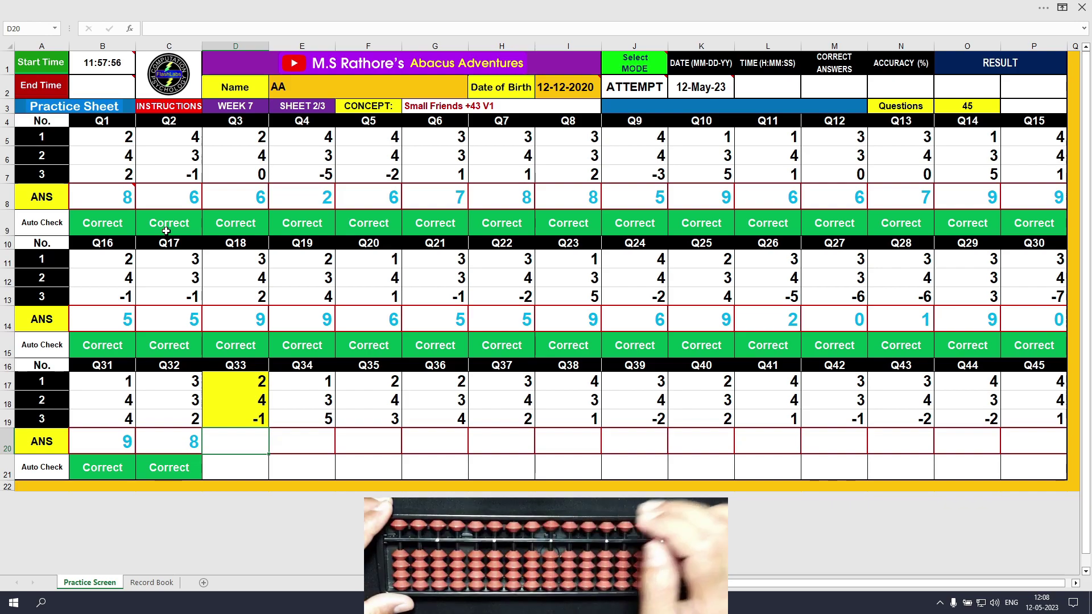
Enter the answers 5, 9 and 9 for questions Q33, Q34 and Q35
text(5)
key(Tab)
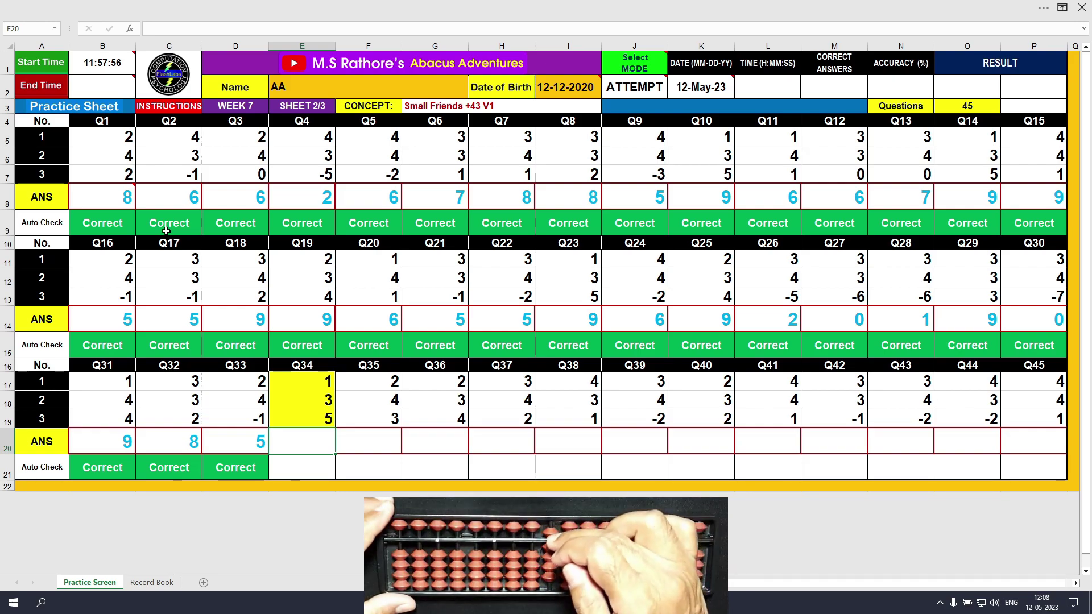
text(9)
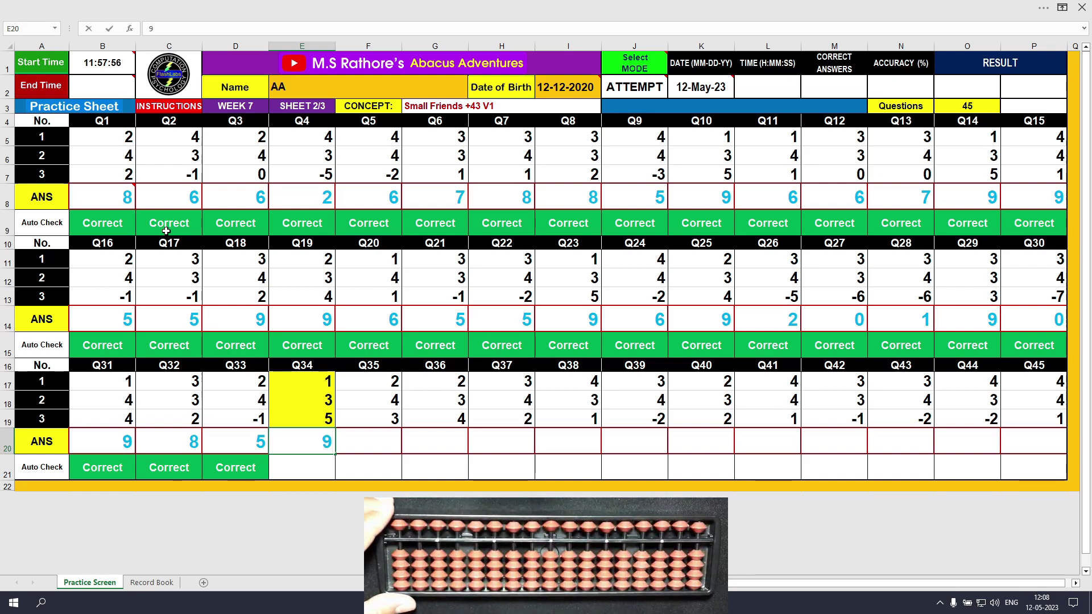
key(Return)
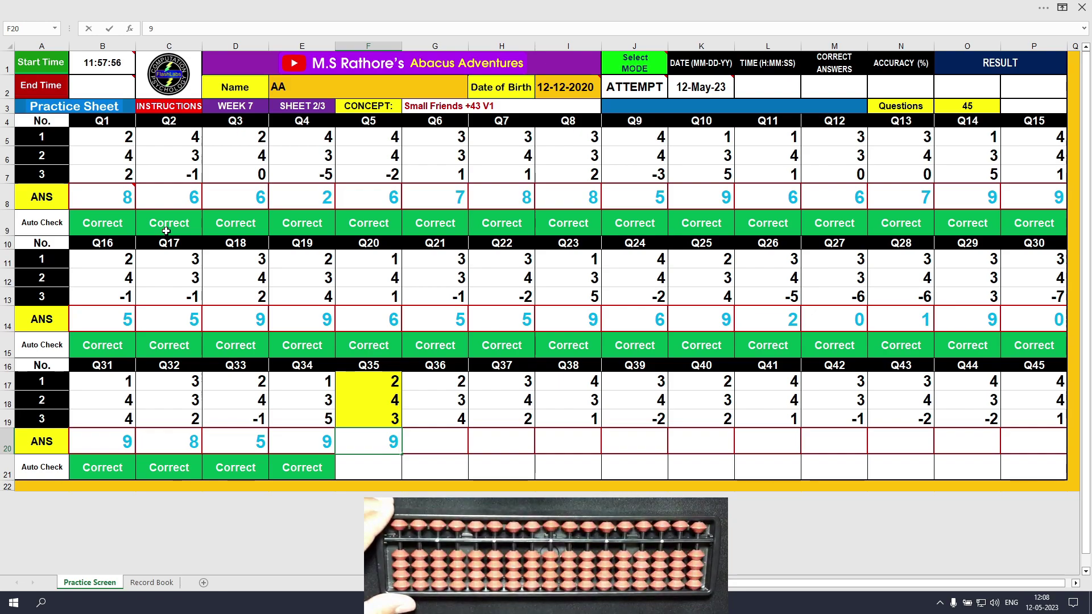
text(9)
key(Tab)
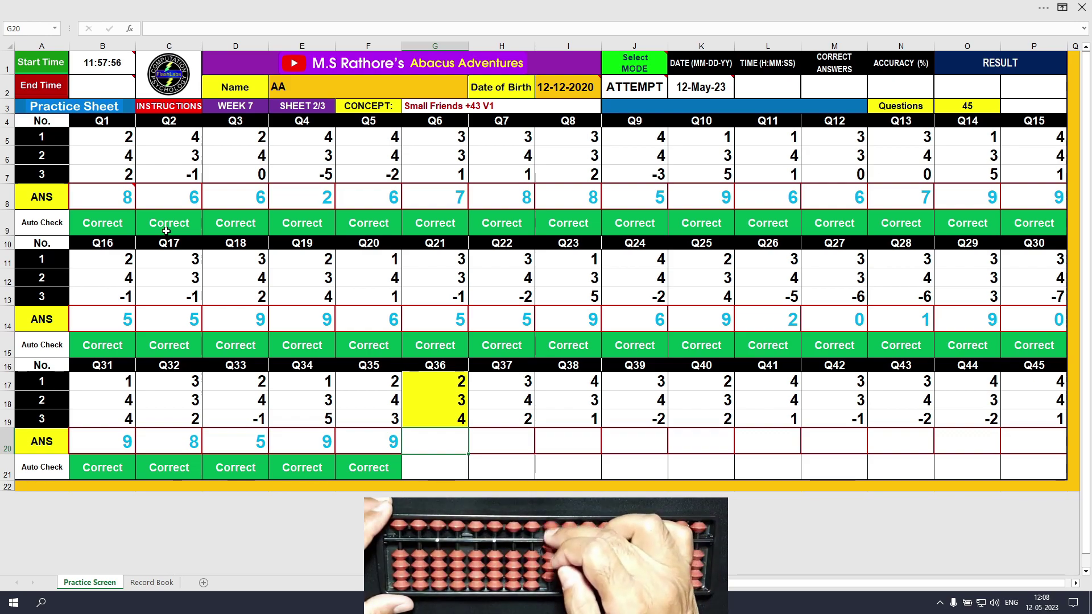
Fill in 9, 9 and 8 as the answers to questions Q36, Q37 and Q38
text(9)
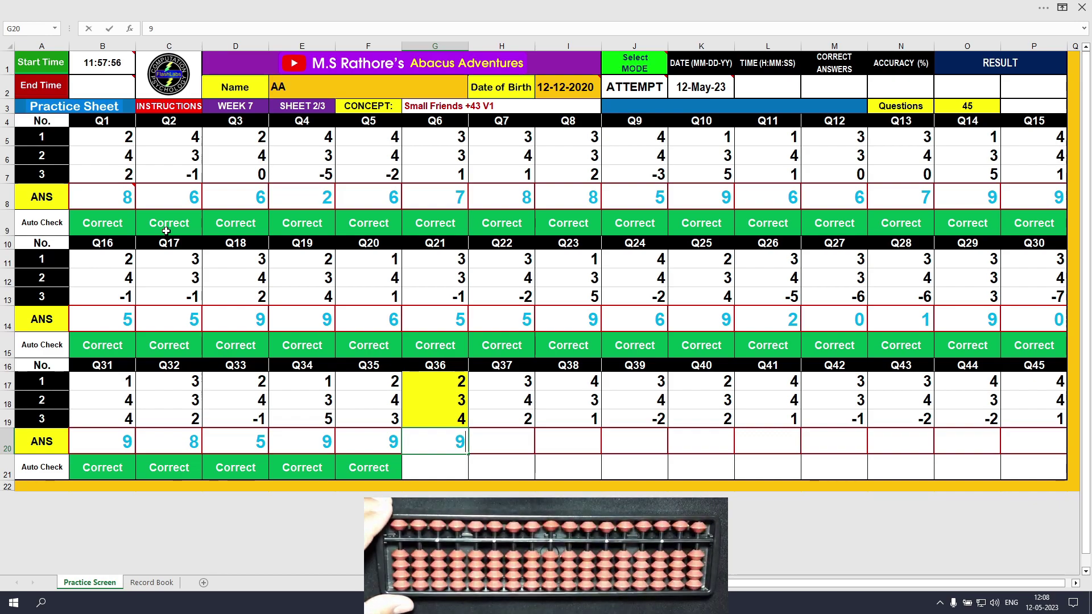
key(Tab)
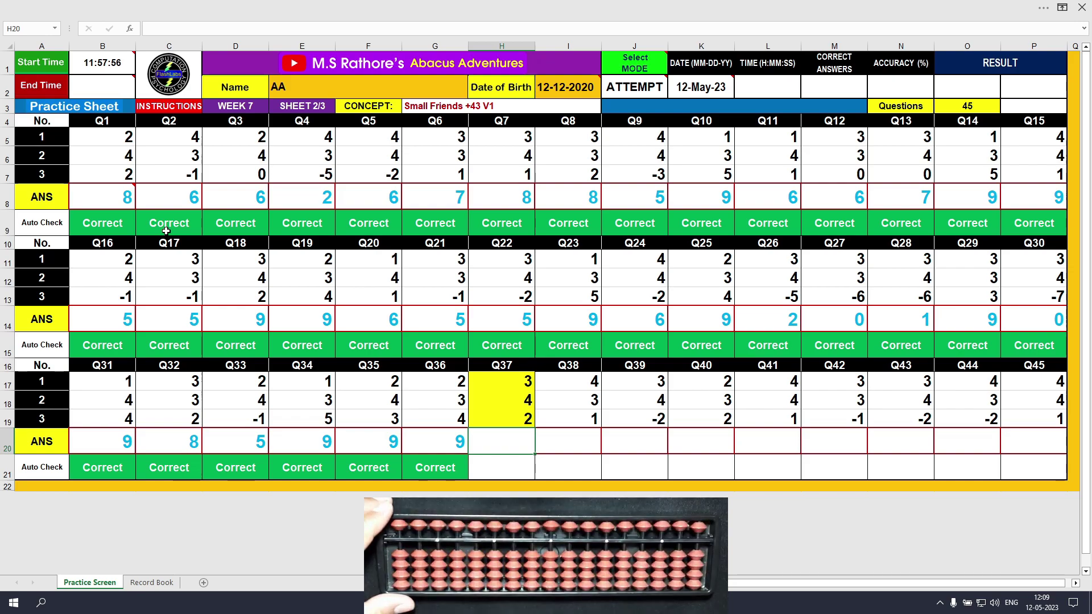
text(9)
key(Tab)
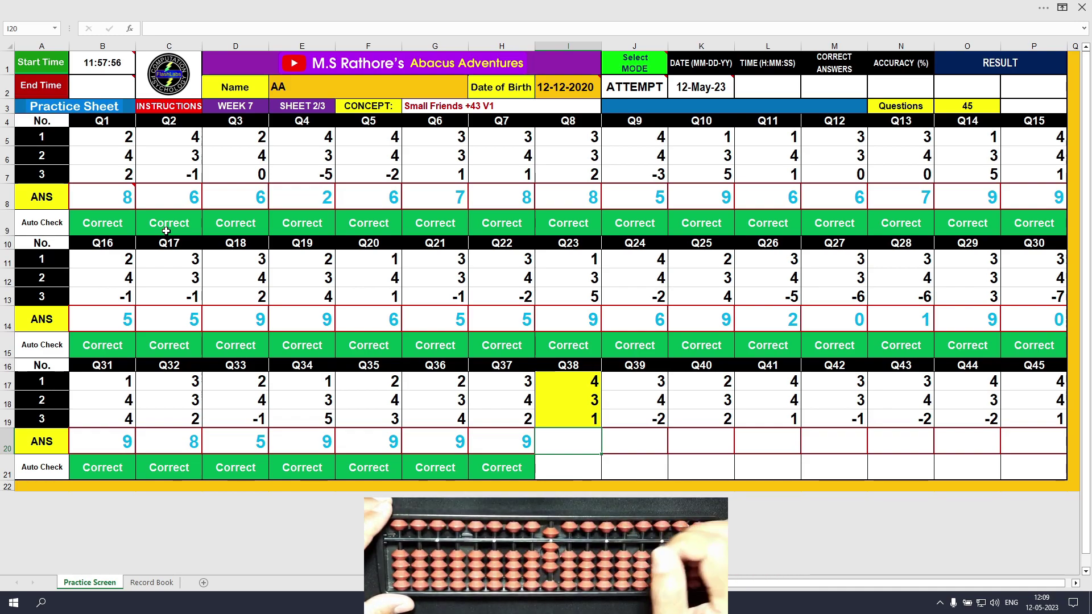
text(8)
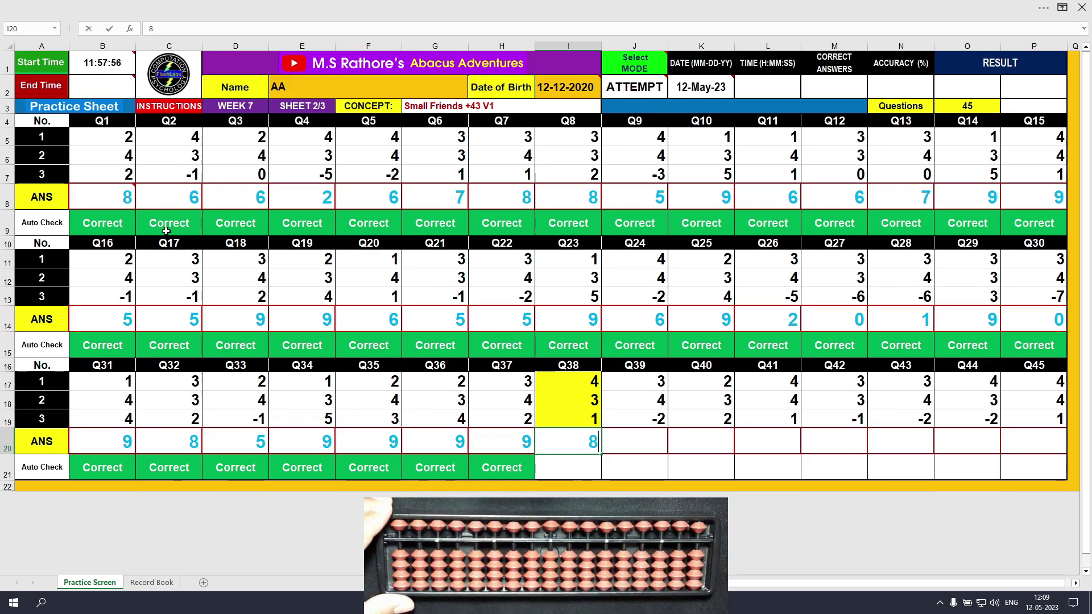
key(Tab)
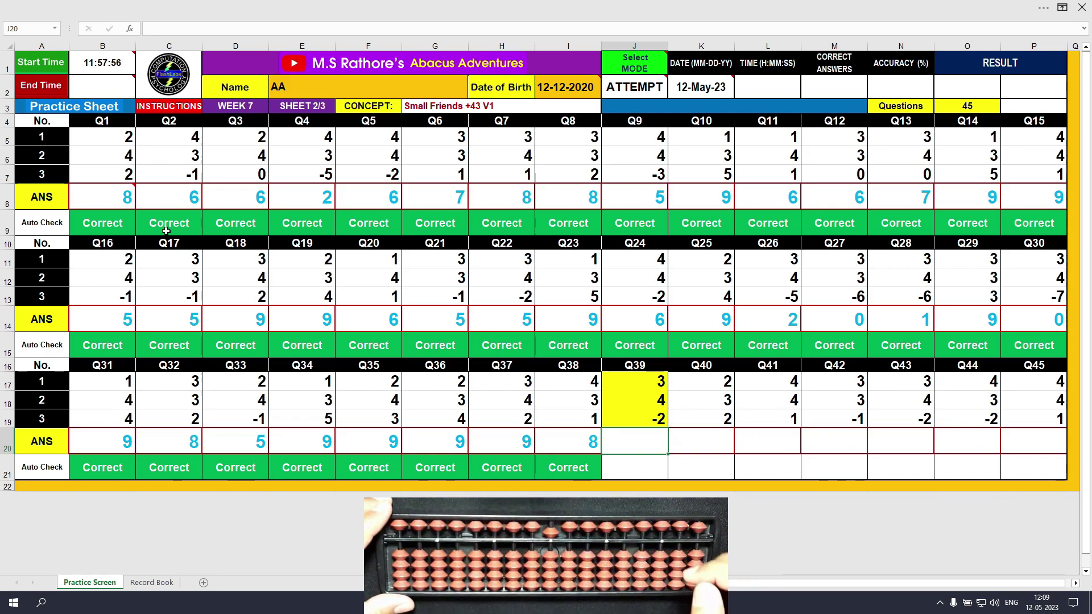
Answer questions Q39, Q40 and Q41 with 5, 7 and 9
text(5)
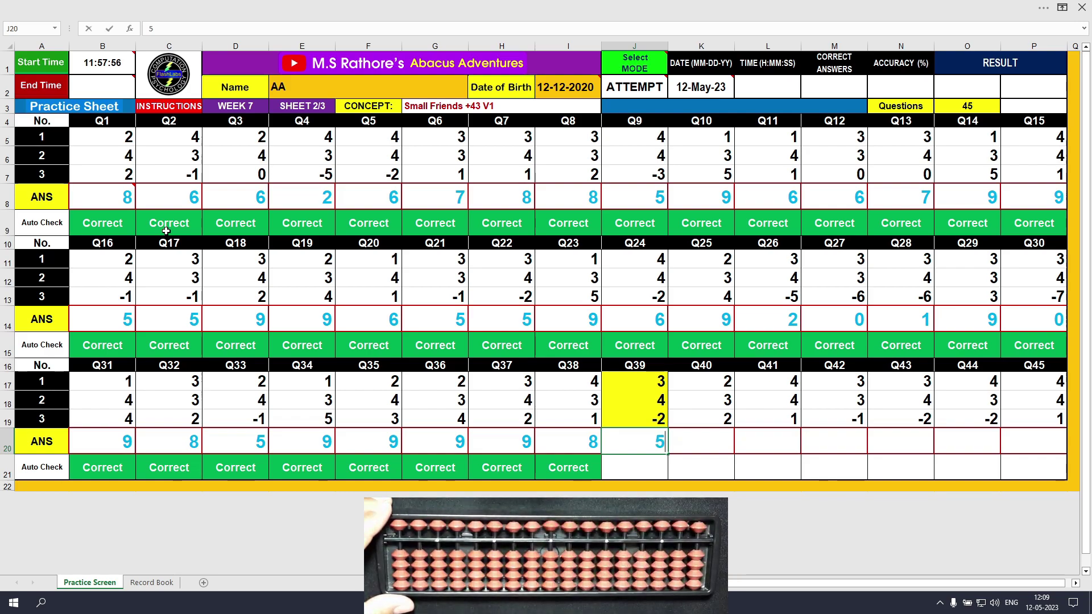
key(Tab)
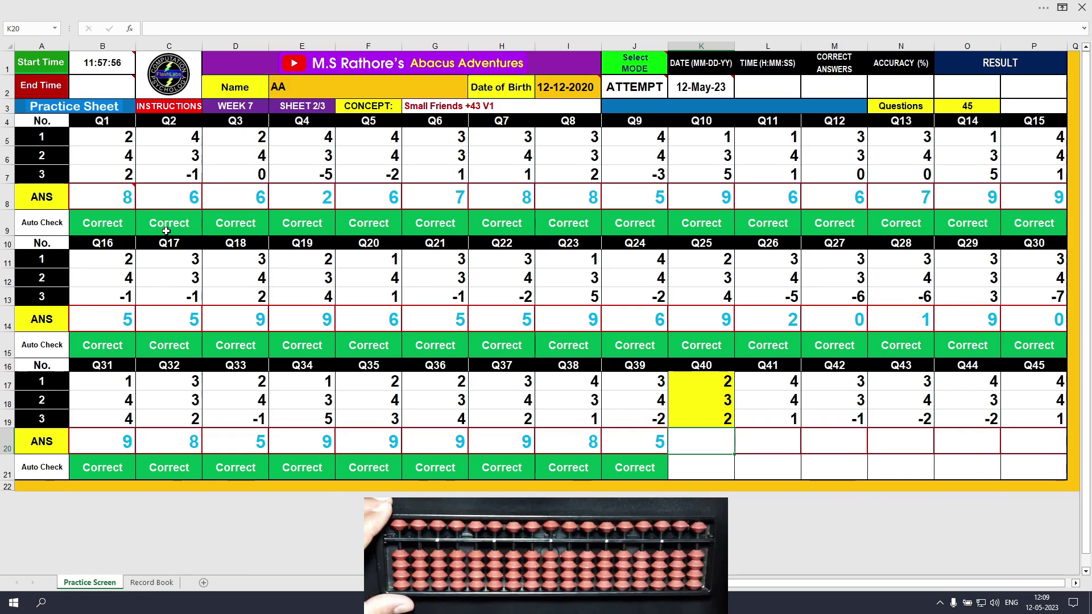
text(7)
key(Tab)
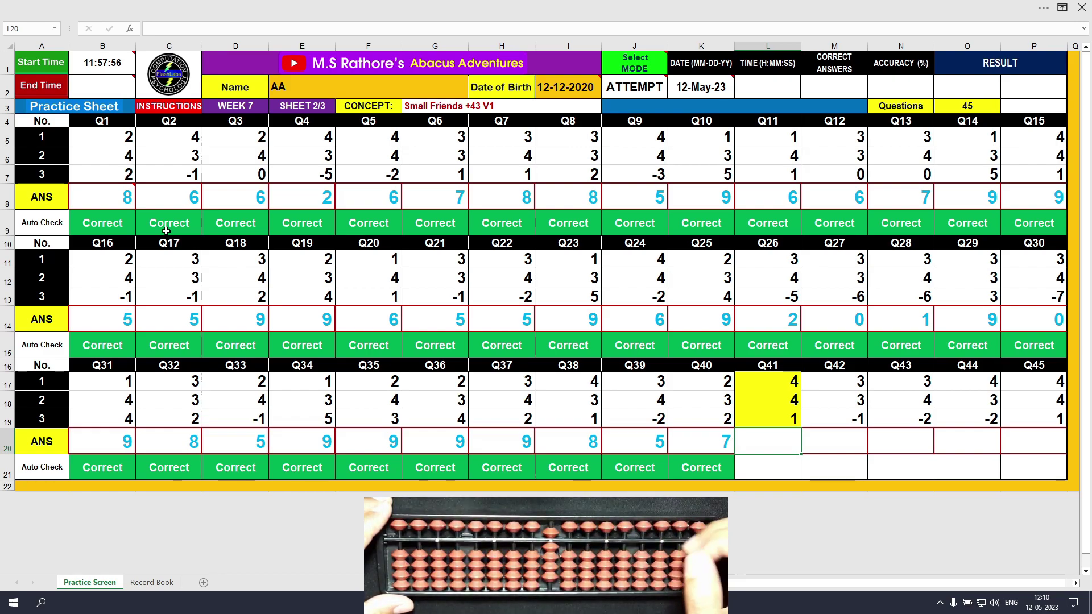
text(9)
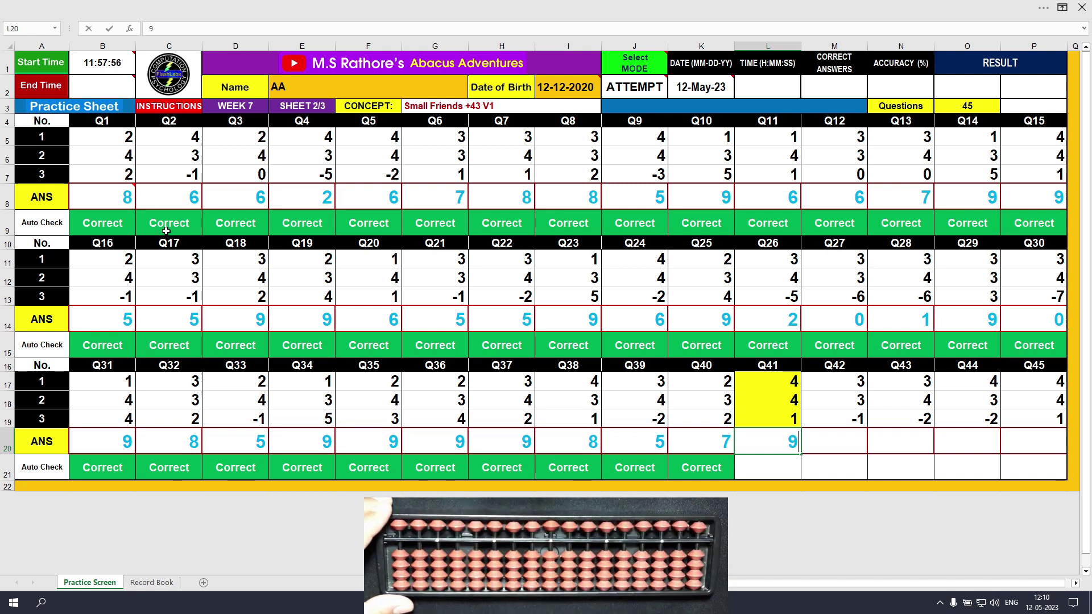
key(Tab)
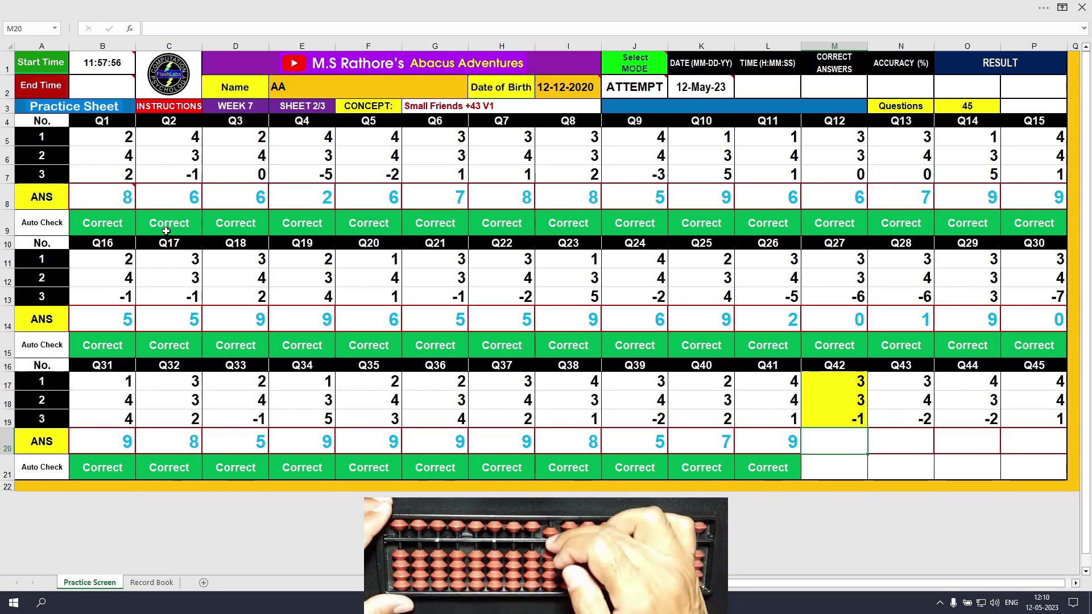
Complete the third answer row by entering 5 for questions Q42, Q43 and Q44 and 9 for Q45
text(5)
key(Tab)
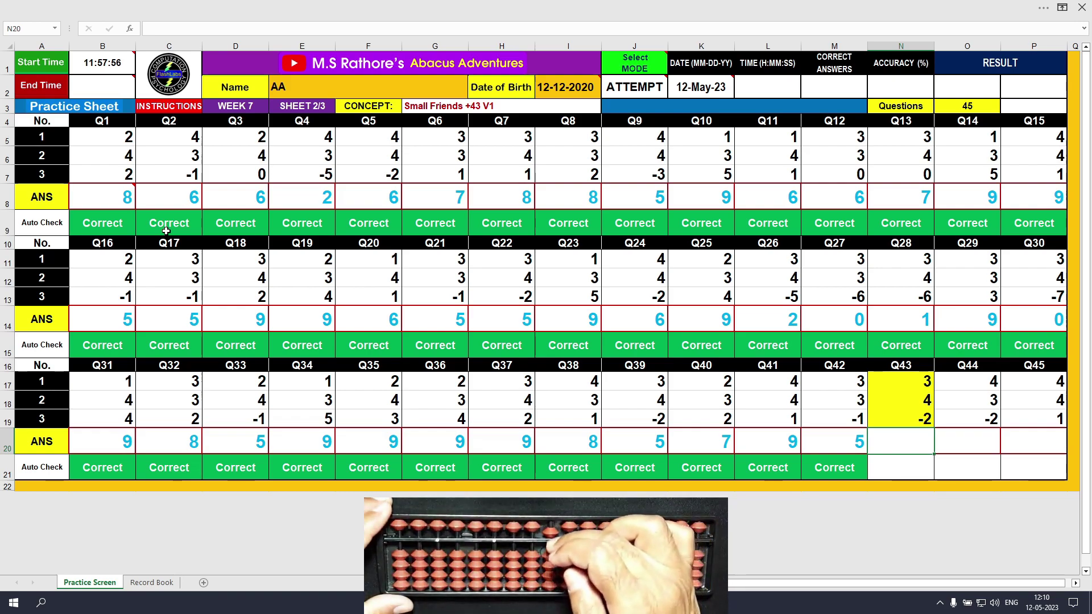
text(5)
key(Tab)
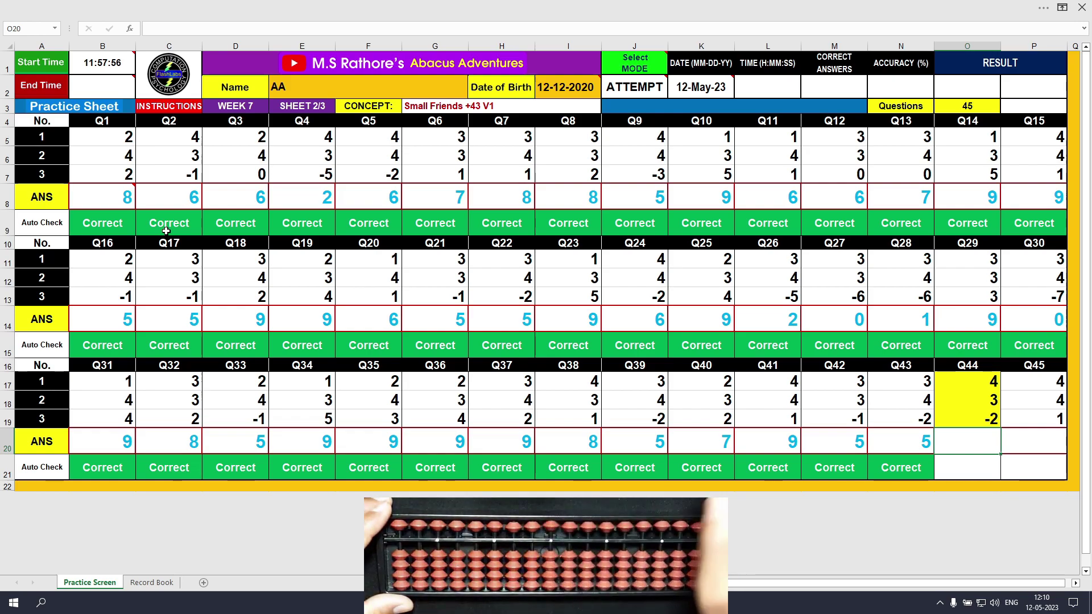
text(5)
key(Tab)
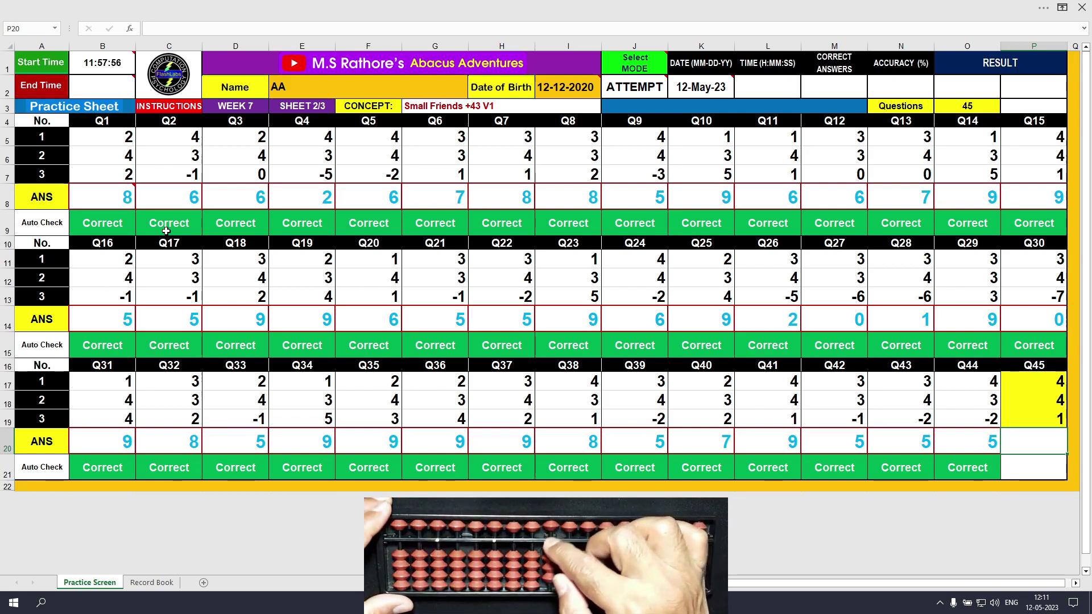
text(9)
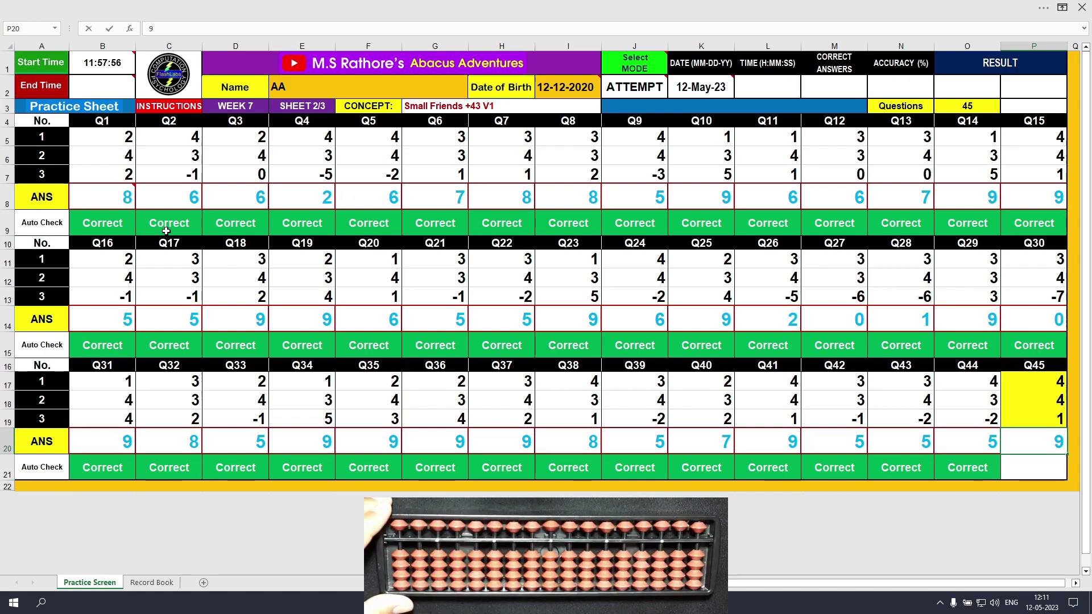
key(Return)
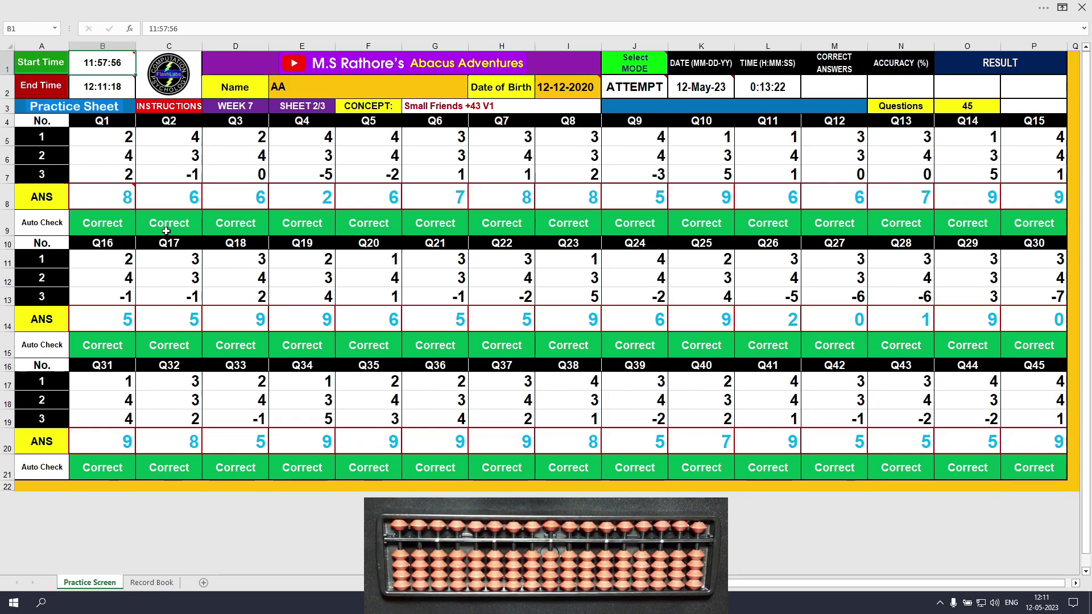